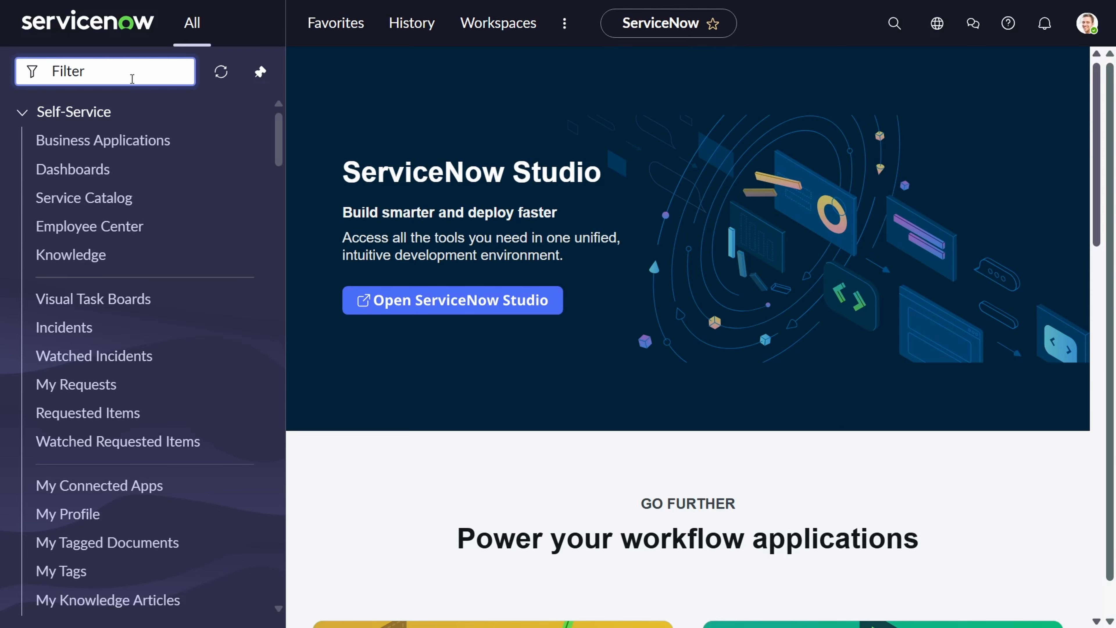
# Find the data management modules and open the Data Management Policies list.
pyautogui.write('data mana')
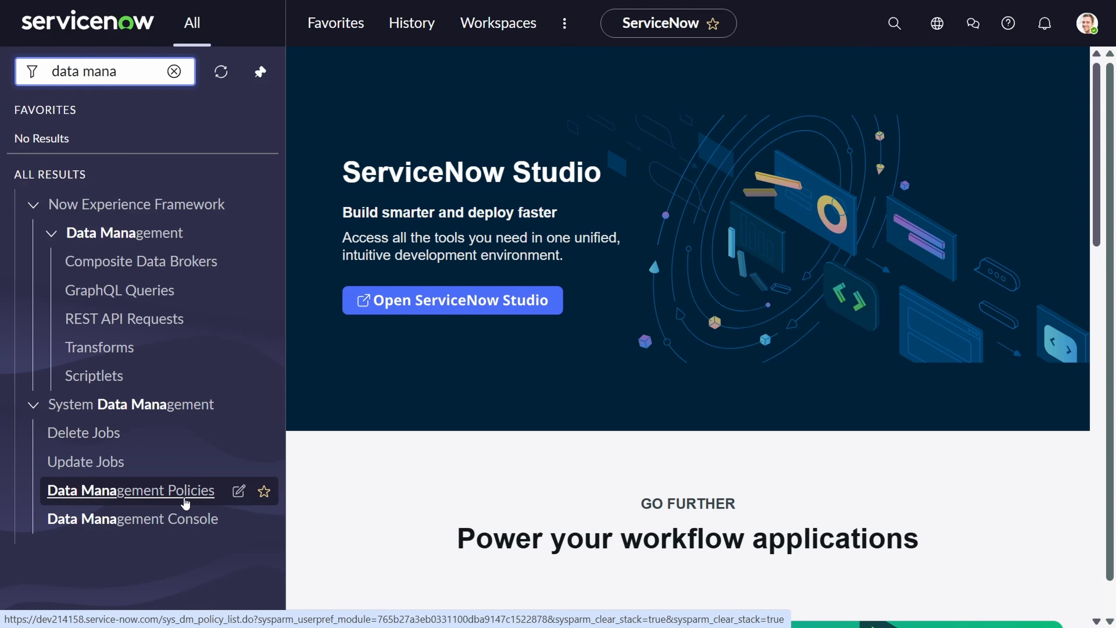
pyautogui.click(185, 490)
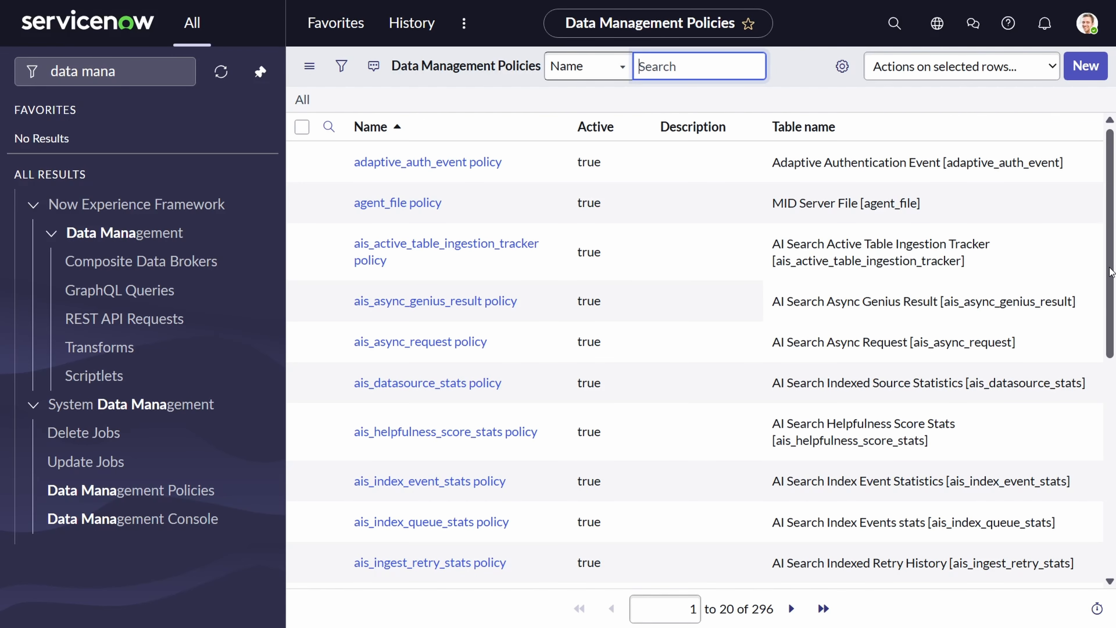
pyautogui.scroll(-10, 1111, 271)
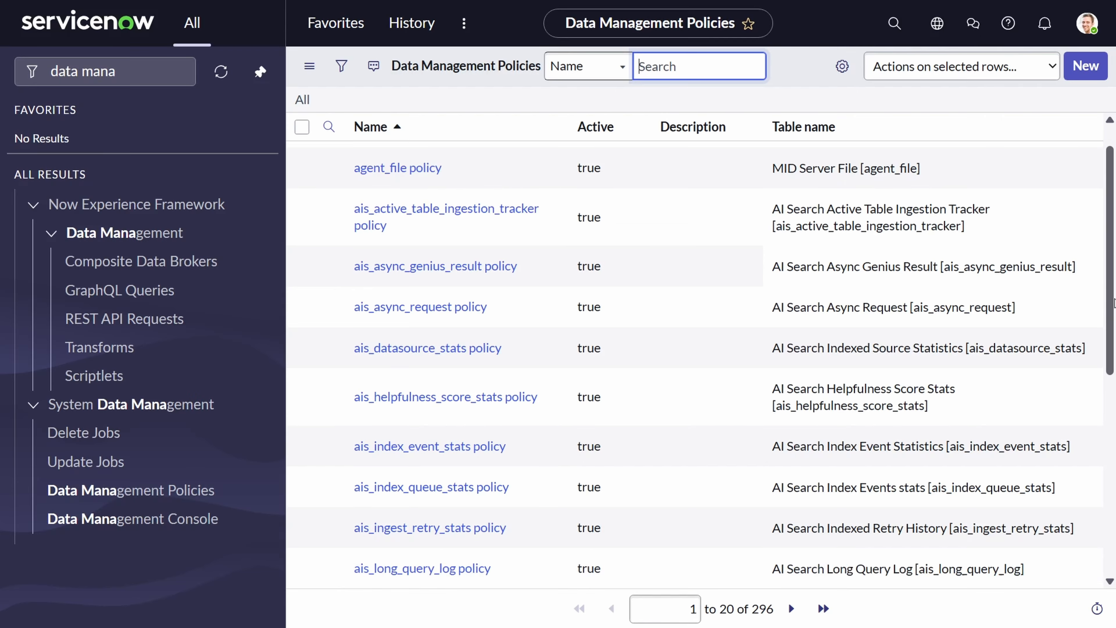
pyautogui.scroll(10, 1112, 271)
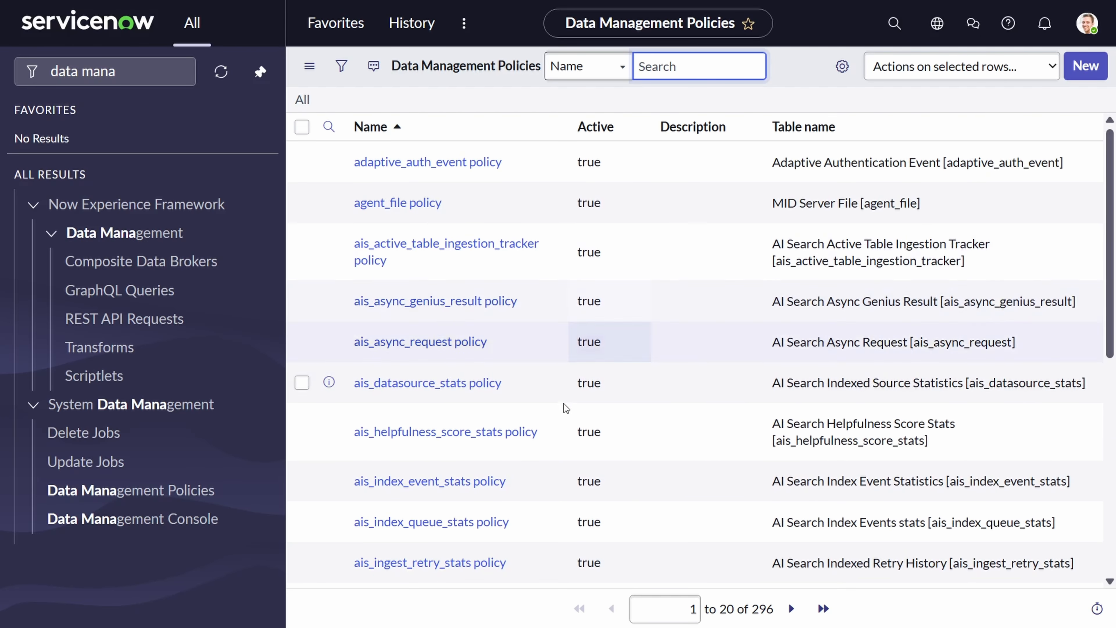
pyautogui.click(1087, 71)
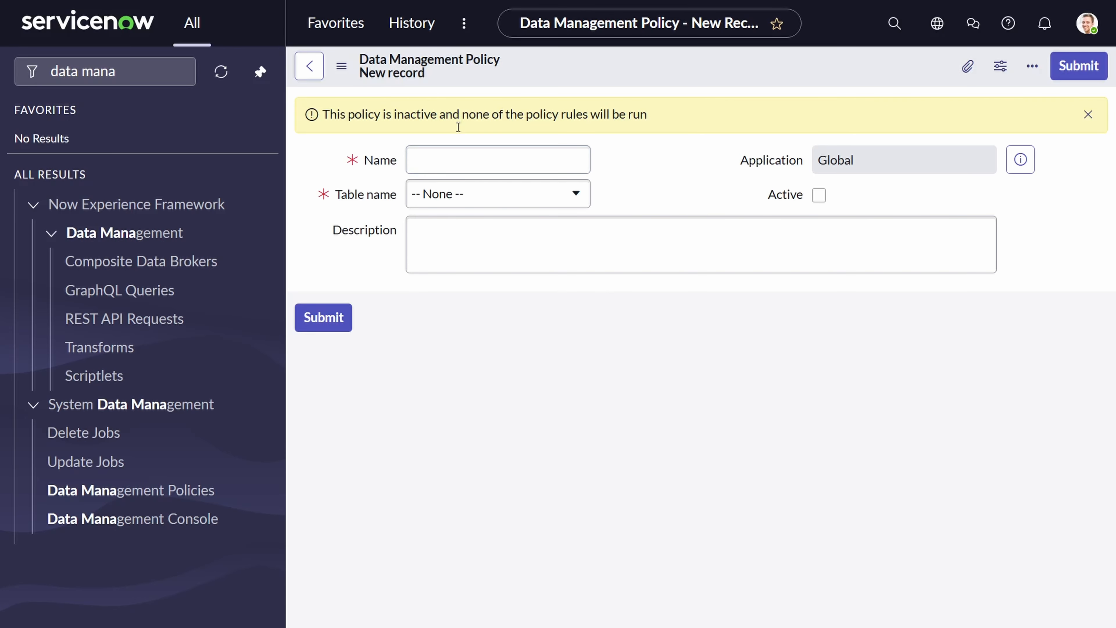
pyautogui.click(460, 156)
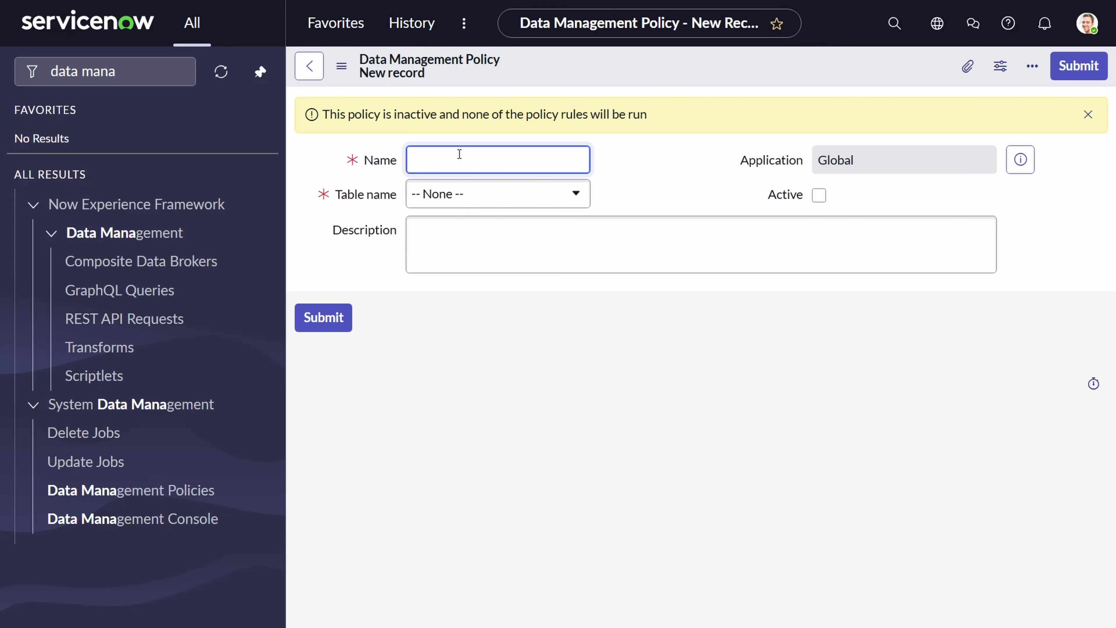
pyautogui.write('Incident D')
pyautogui.press('BackSpace')
pyautogui.press('BackSpace')
pyautogui.write('Data Cleanup')
pyautogui.click(523, 194)
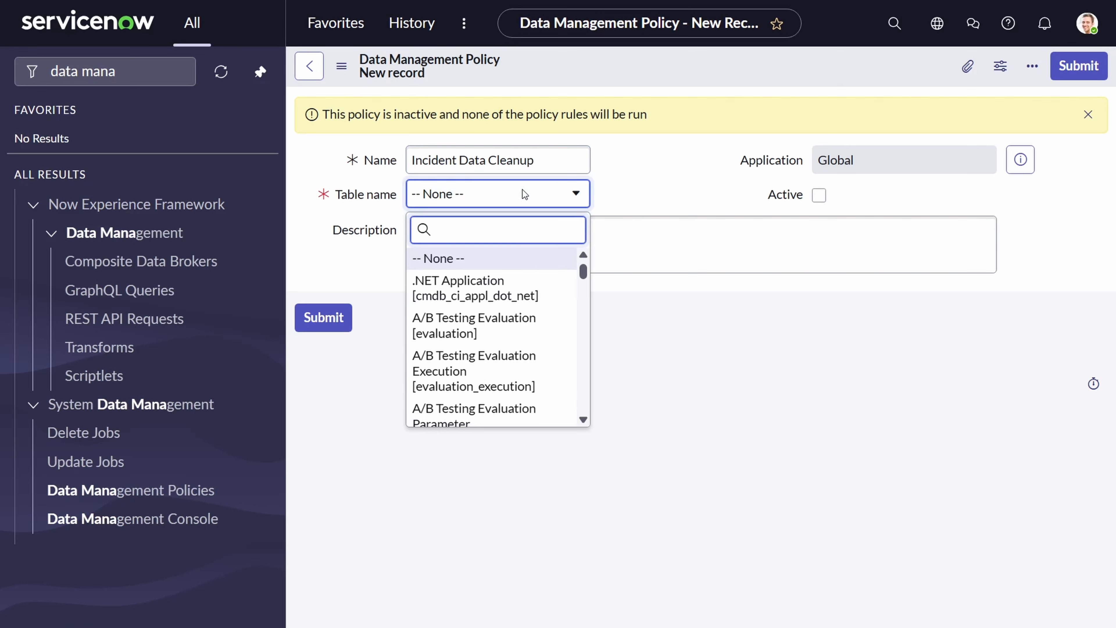
pyautogui.write('incident')
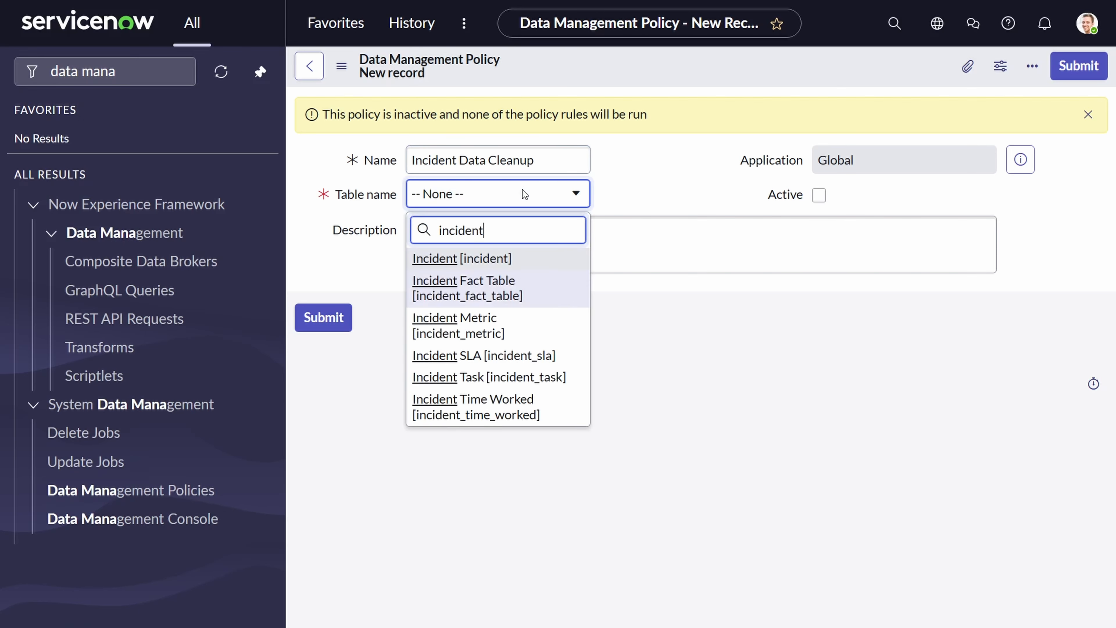
pyautogui.click(489, 259)
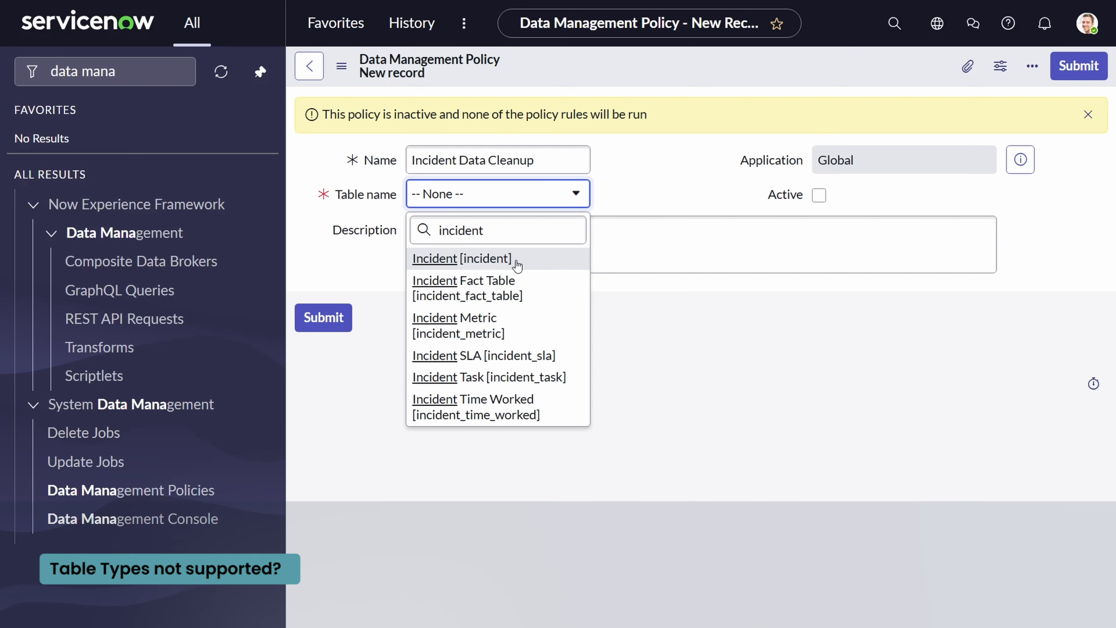
pyautogui.click(691, 278)
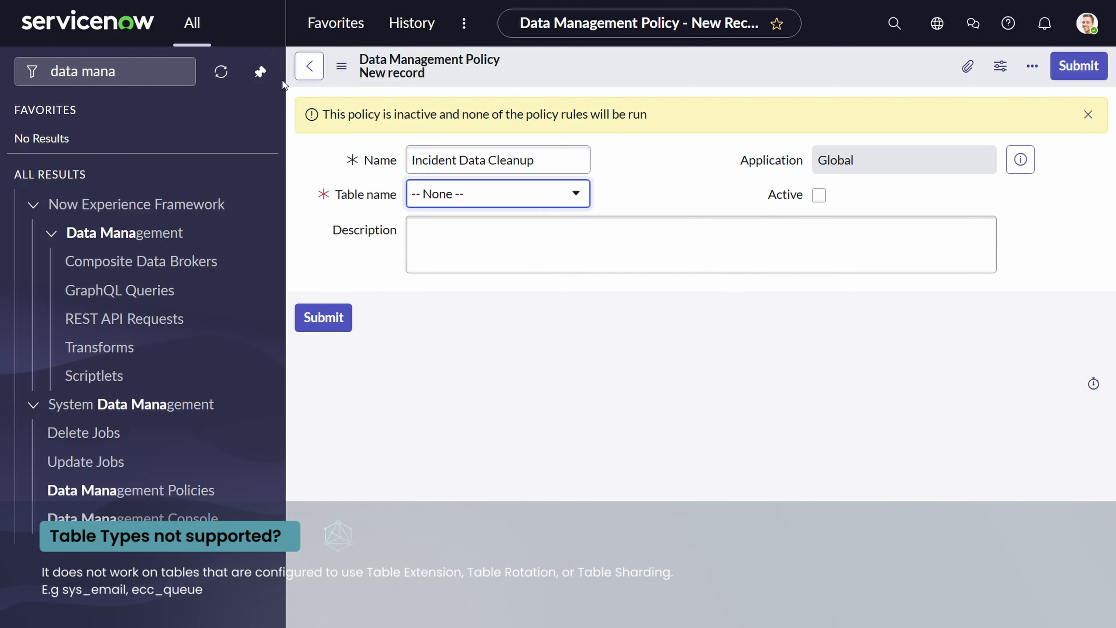
pyautogui.click(308, 66)
pyautogui.click(691, 390)
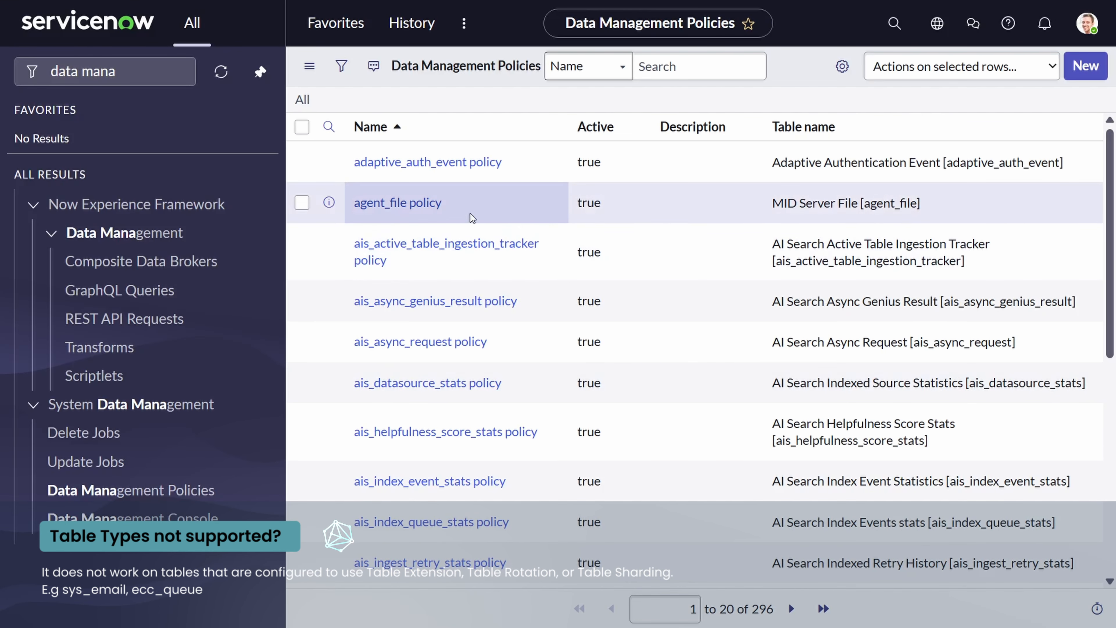
# Search the policies list by table name for entries containing "incident", using *incident.
pyautogui.click(707, 70)
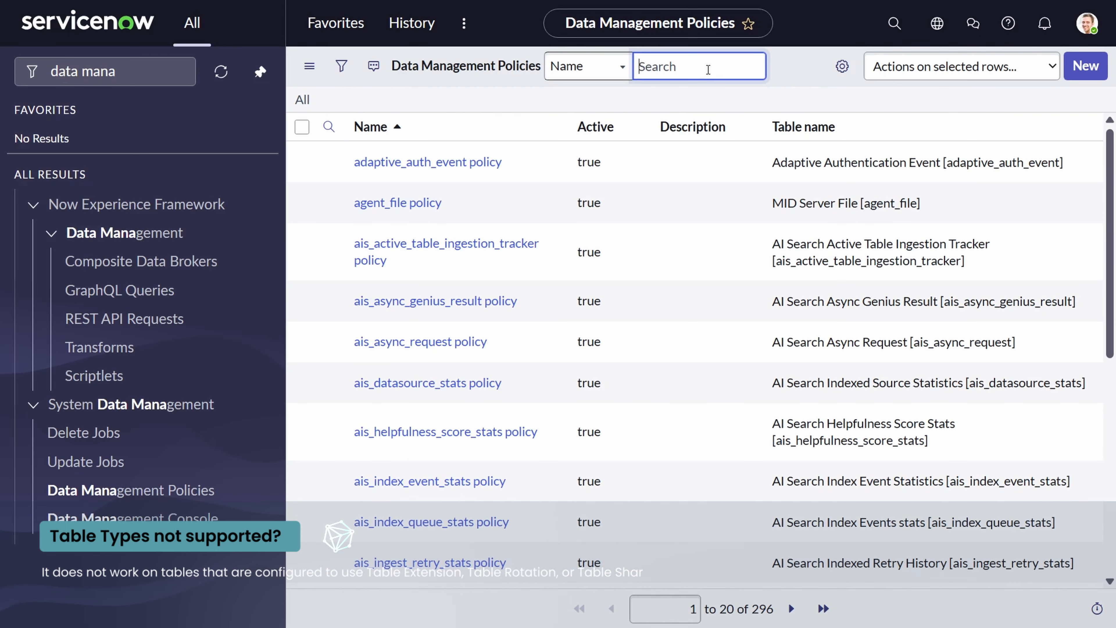
pyautogui.click(589, 77)
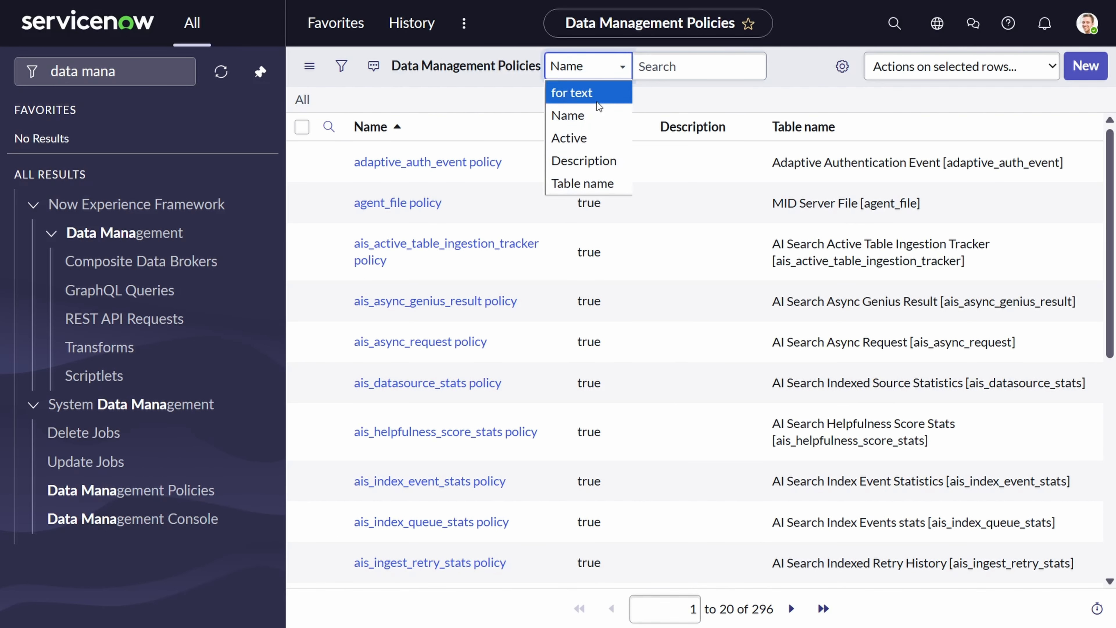
pyautogui.click(588, 182)
pyautogui.click(673, 70)
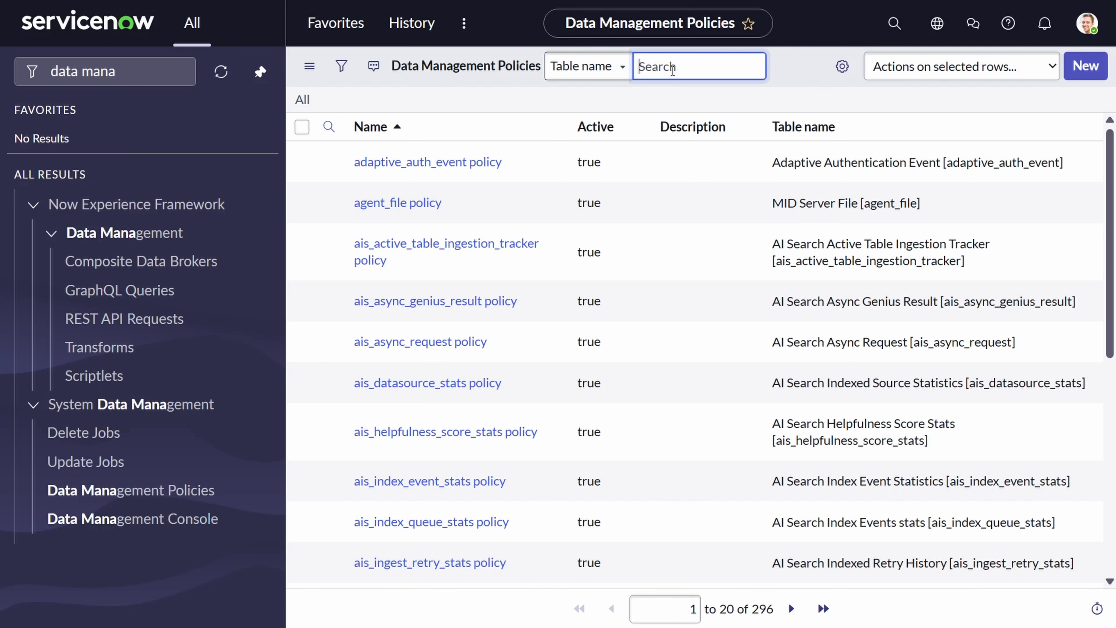
pyautogui.write('*incident')
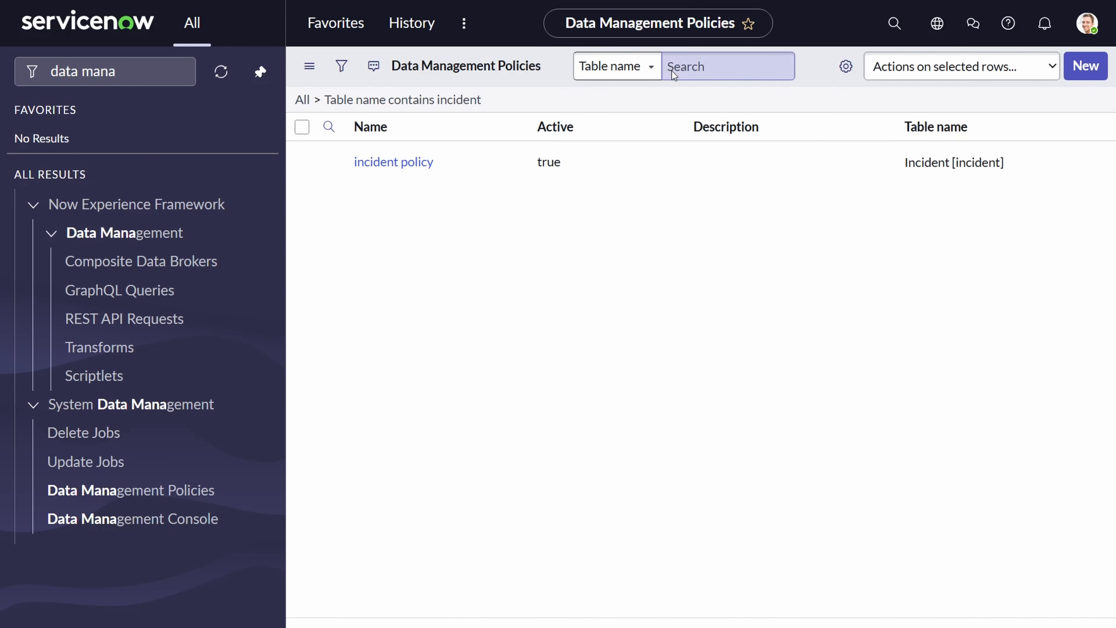
pyautogui.click(720, 344)
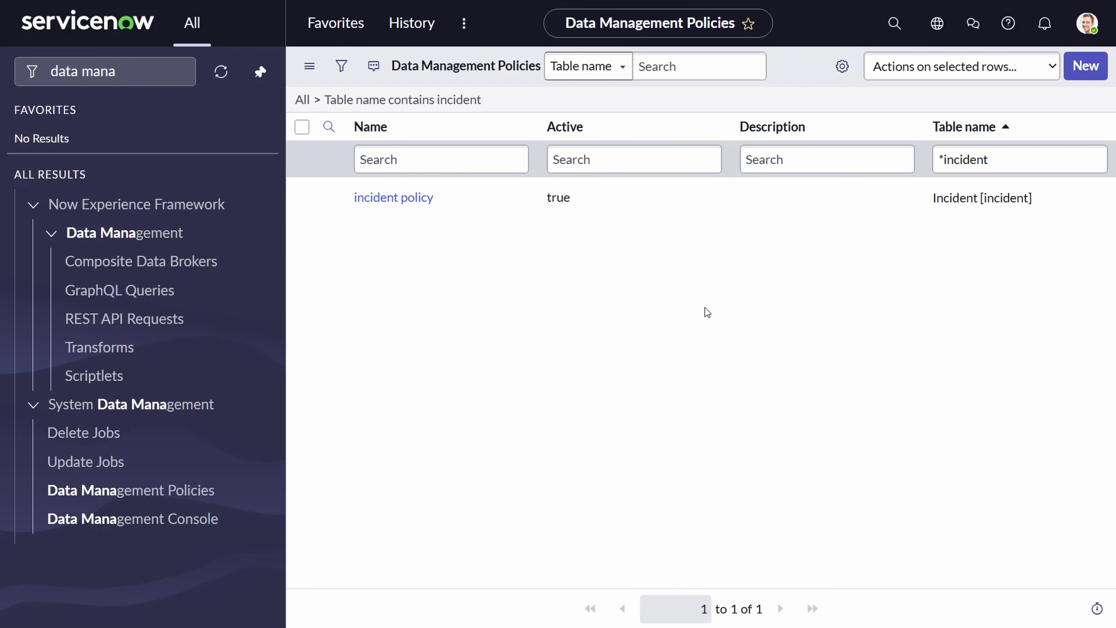
# Open the incident policy and review its archive rules and table cleanup rules.
pyautogui.click(417, 200)
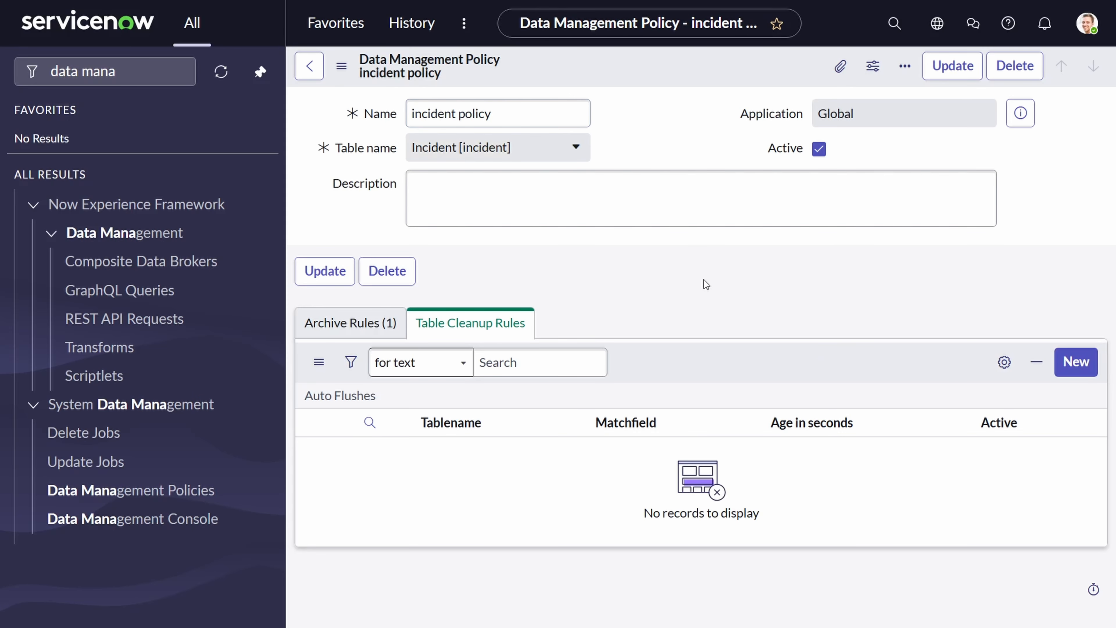
pyautogui.click(342, 326)
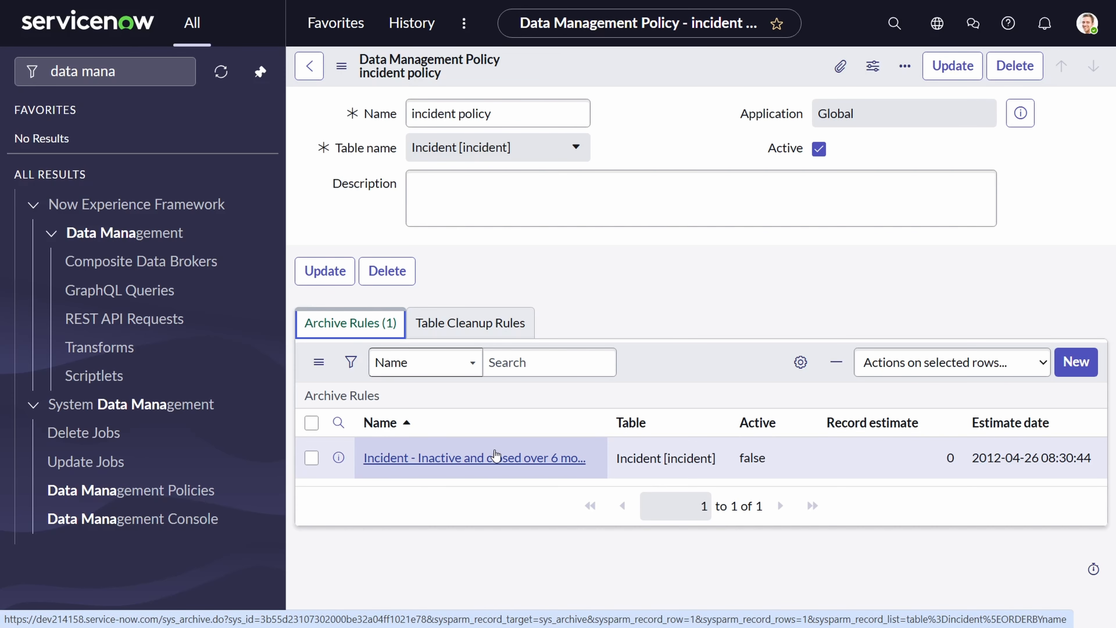
pyautogui.click(505, 321)
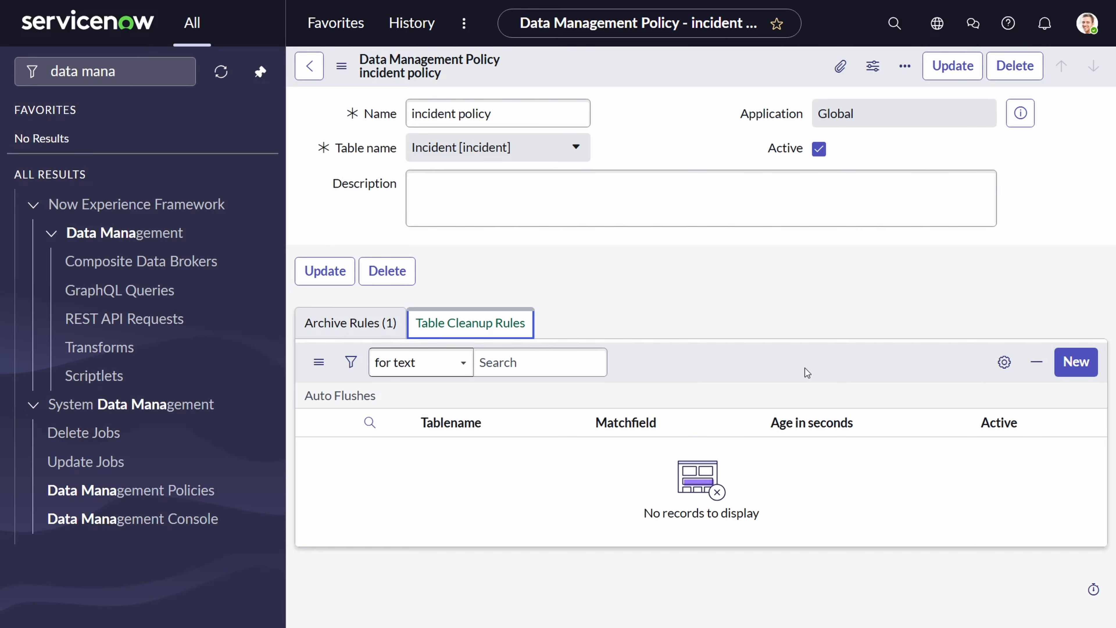
# Start a new table cleanup rule for the incident policy with an age of 63,115,200 seconds.
pyautogui.click(1069, 364)
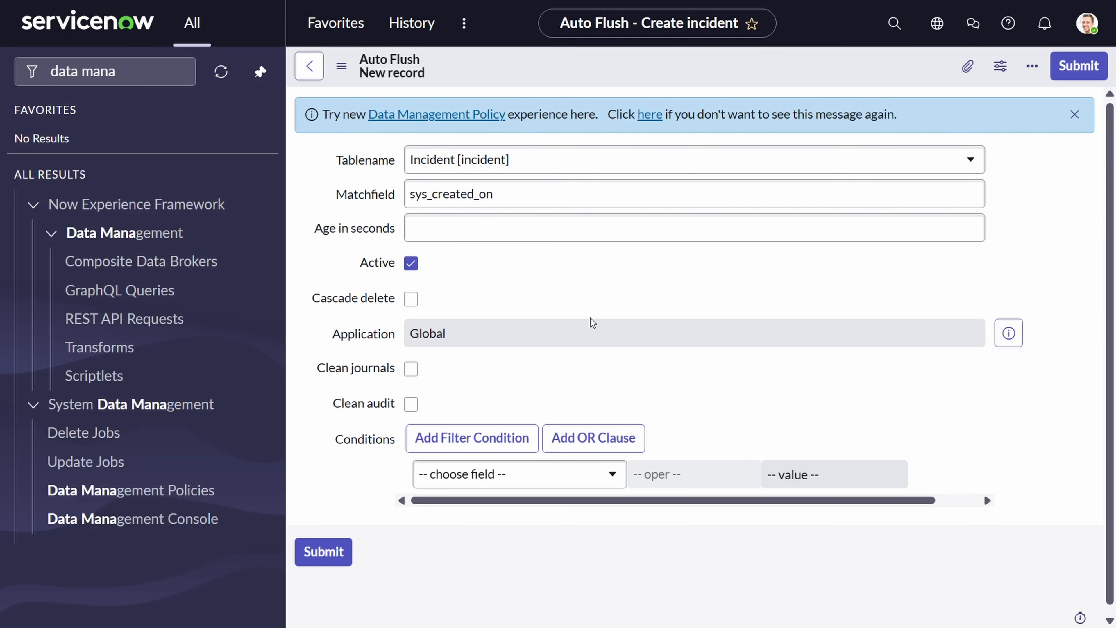
pyautogui.click(485, 217)
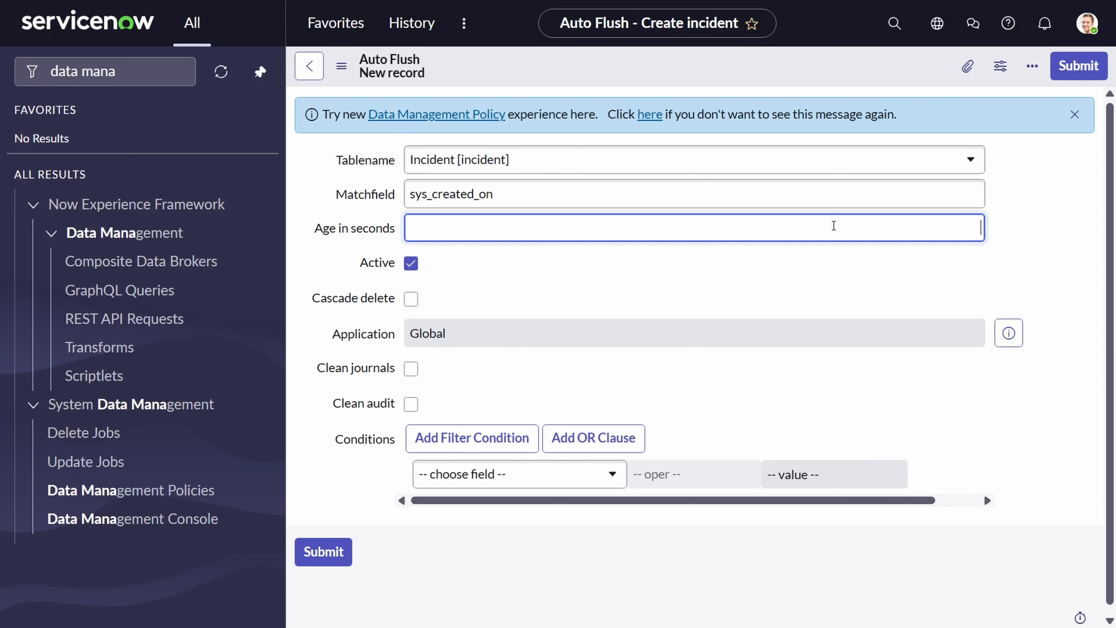
pyautogui.write('63115200')
pyautogui.click(1031, 250)
pyautogui.moveTo(904, 228); pyautogui.dragTo(980, 231)
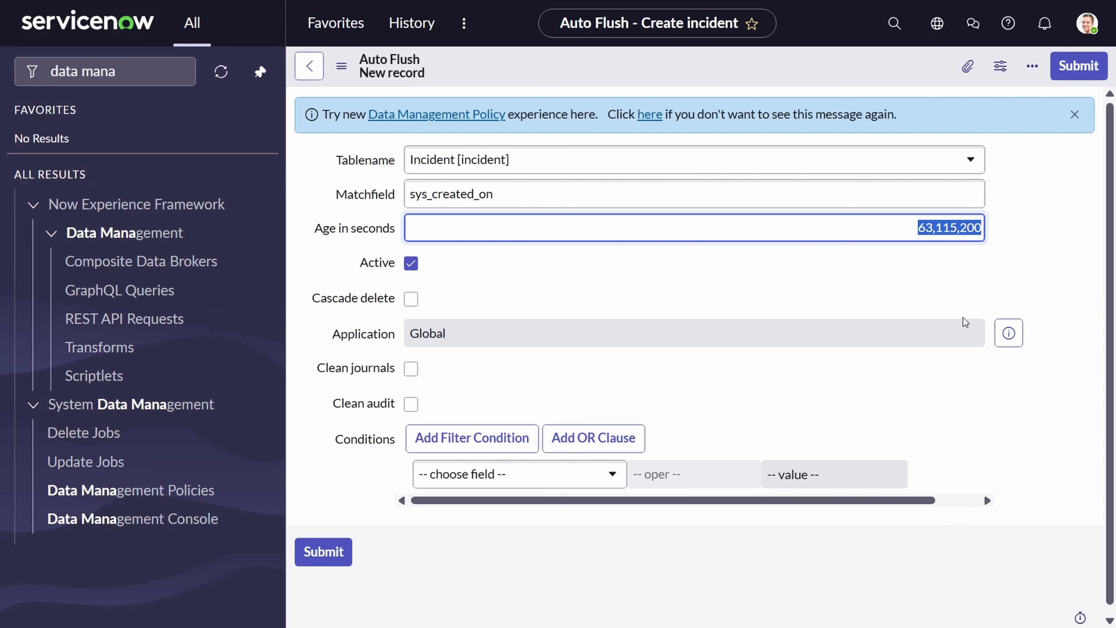
# Add the condition Active is false to the new cleanup rule.
pyautogui.scroll(-1, 492, 292)
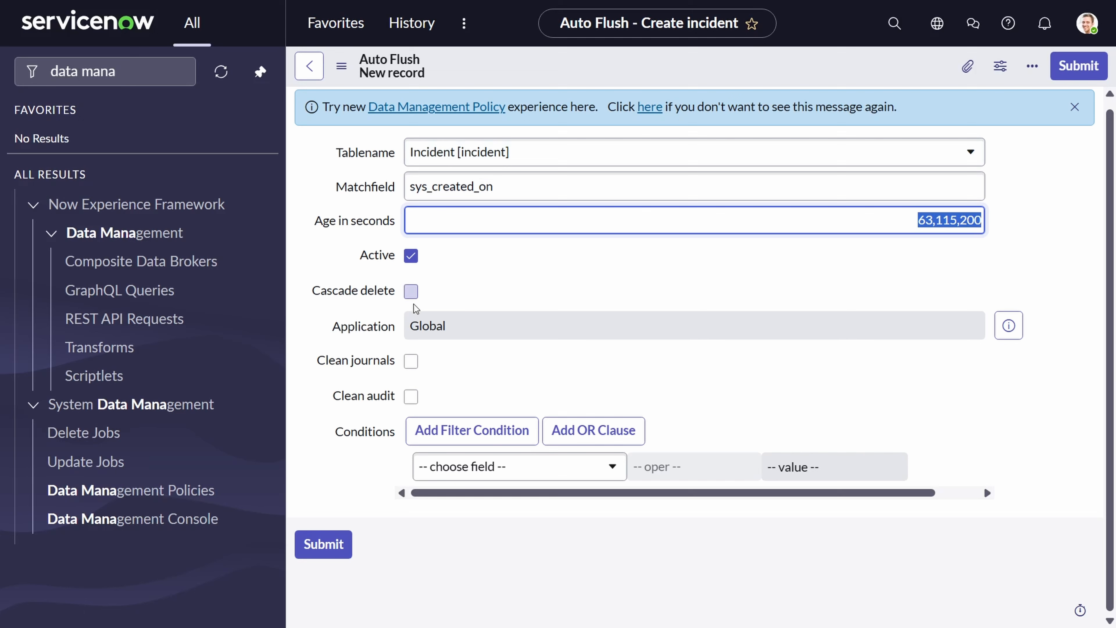
pyautogui.moveTo(363, 294)
pyautogui.moveTo(370, 363)
pyautogui.moveTo(367, 400)
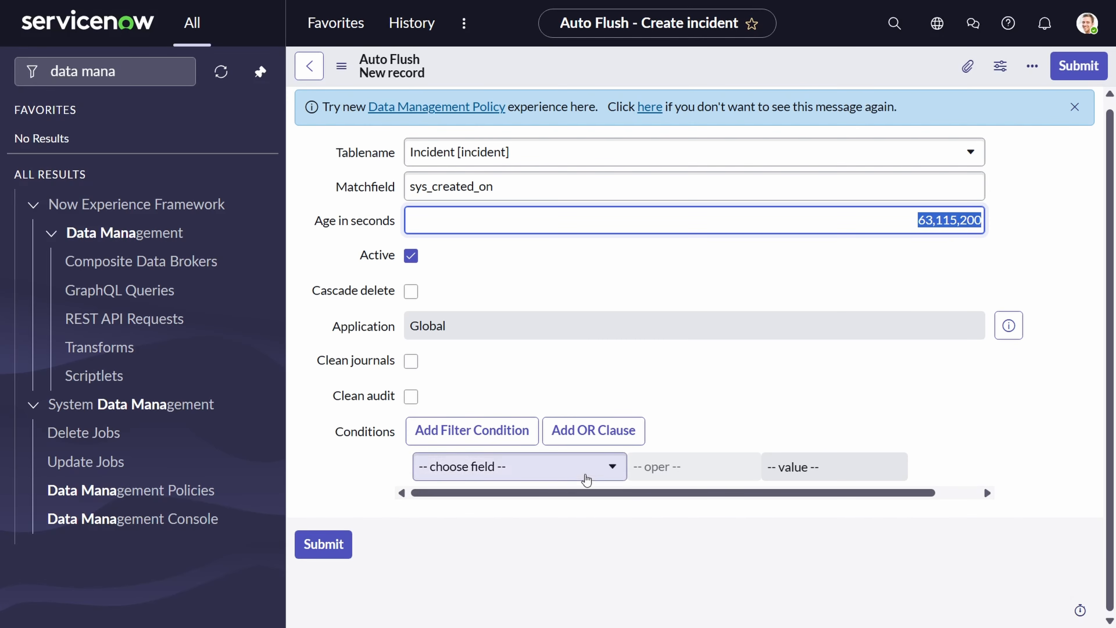
pyautogui.click(582, 466)
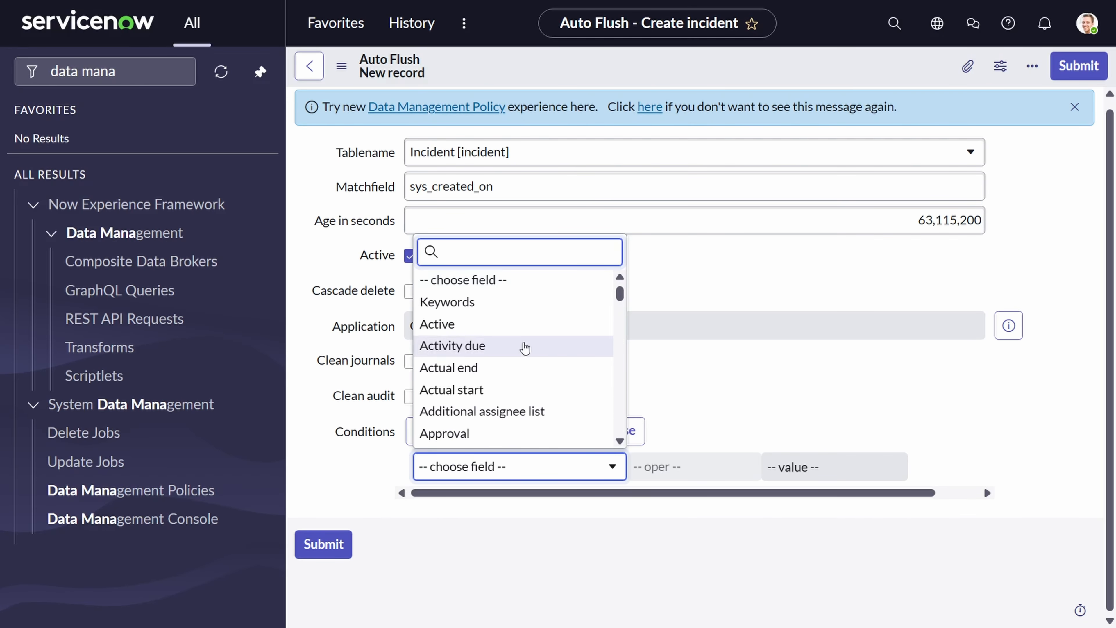
pyautogui.click(497, 329)
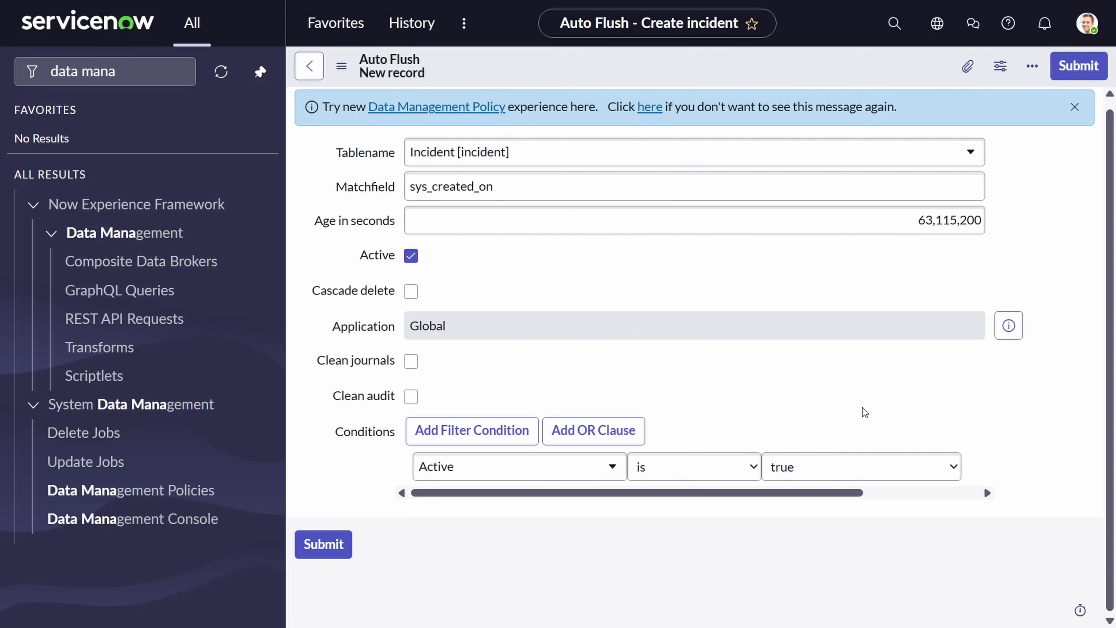
pyautogui.click(834, 469)
pyautogui.click(820, 515)
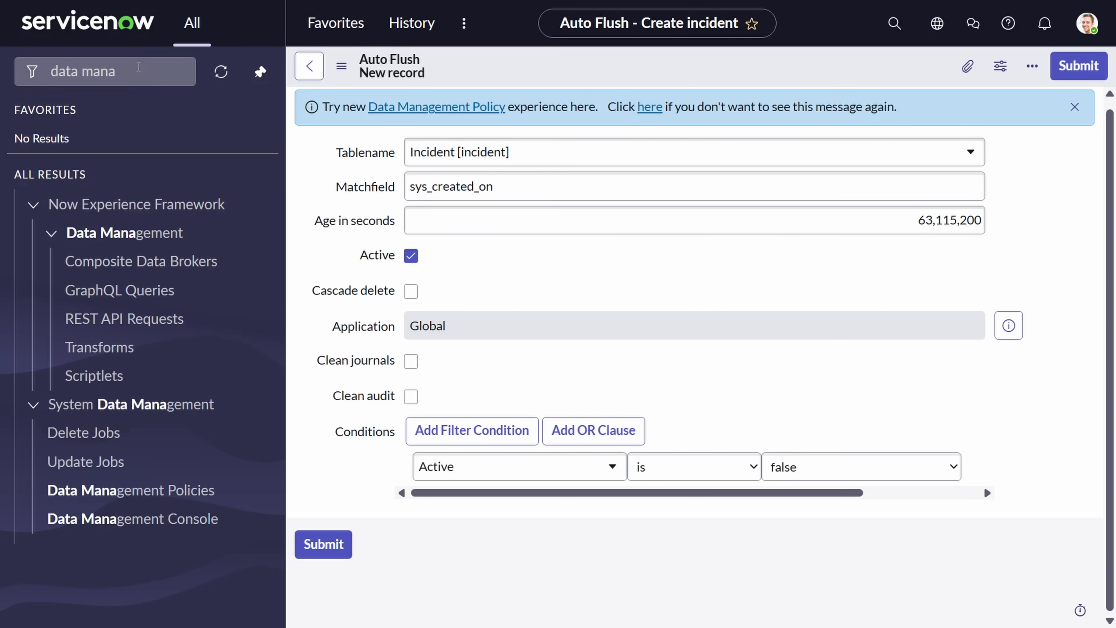
# Find the incident modules and open the list of all incidents.
pyautogui.moveTo(133, 75); pyautogui.dragTo(49, 71)
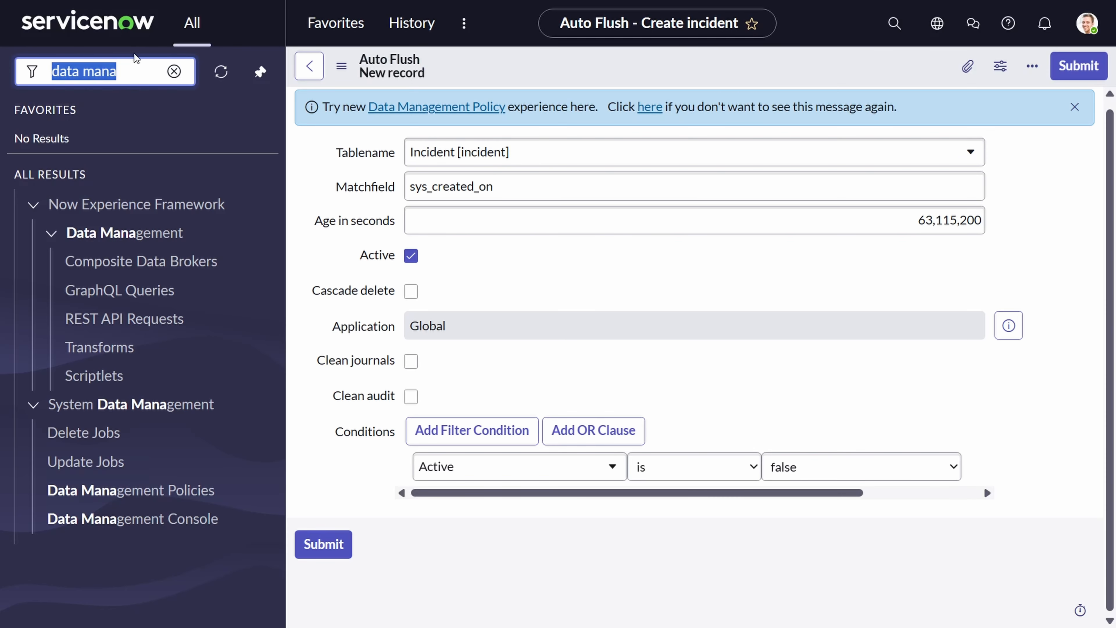
pyautogui.write('incident')
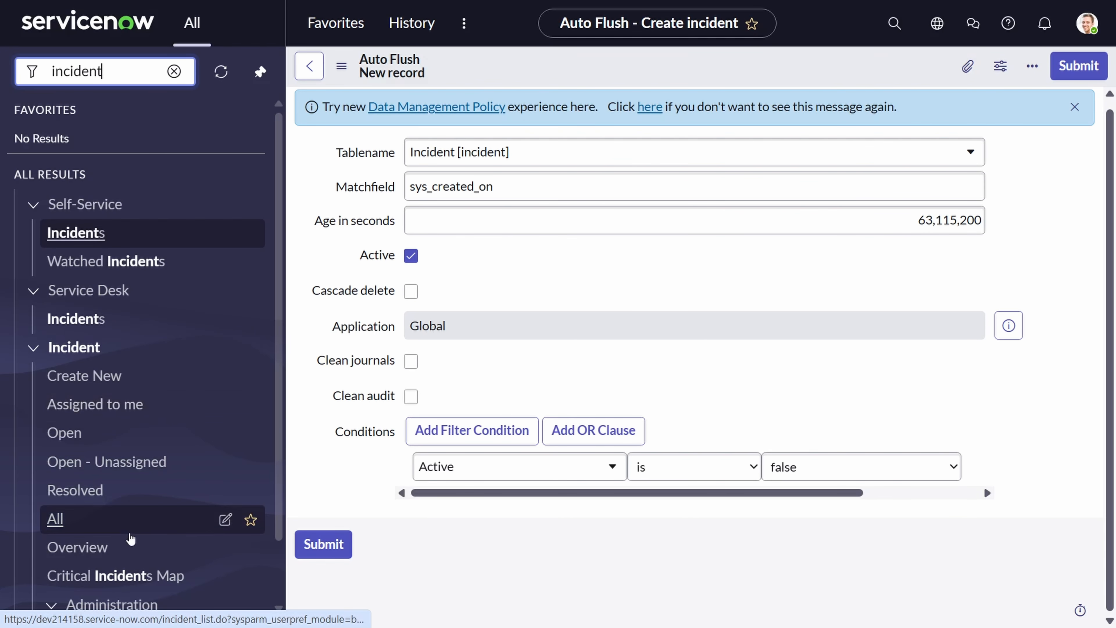
pyautogui.click(116, 525)
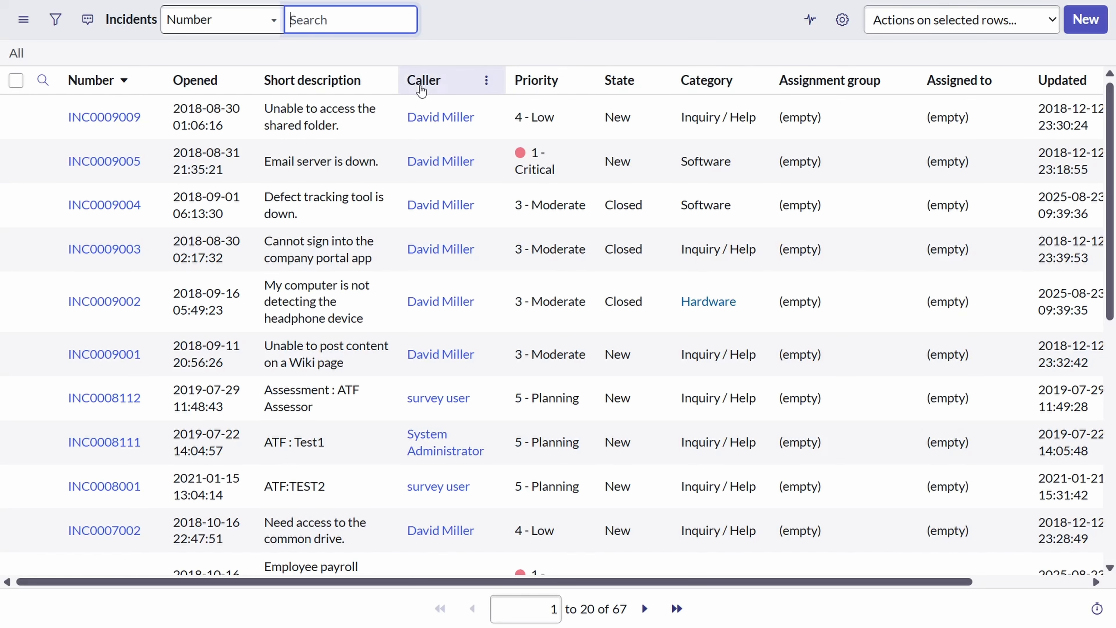
# Filter the incident list to records created before Last 2 years.
pyautogui.click(55, 20)
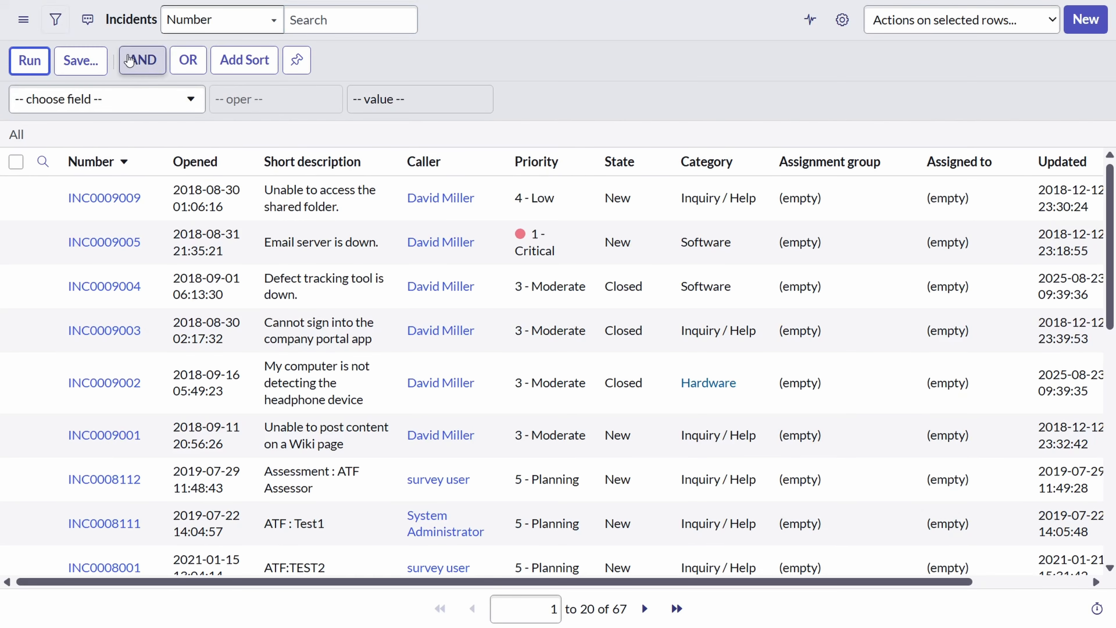
pyautogui.click(125, 103)
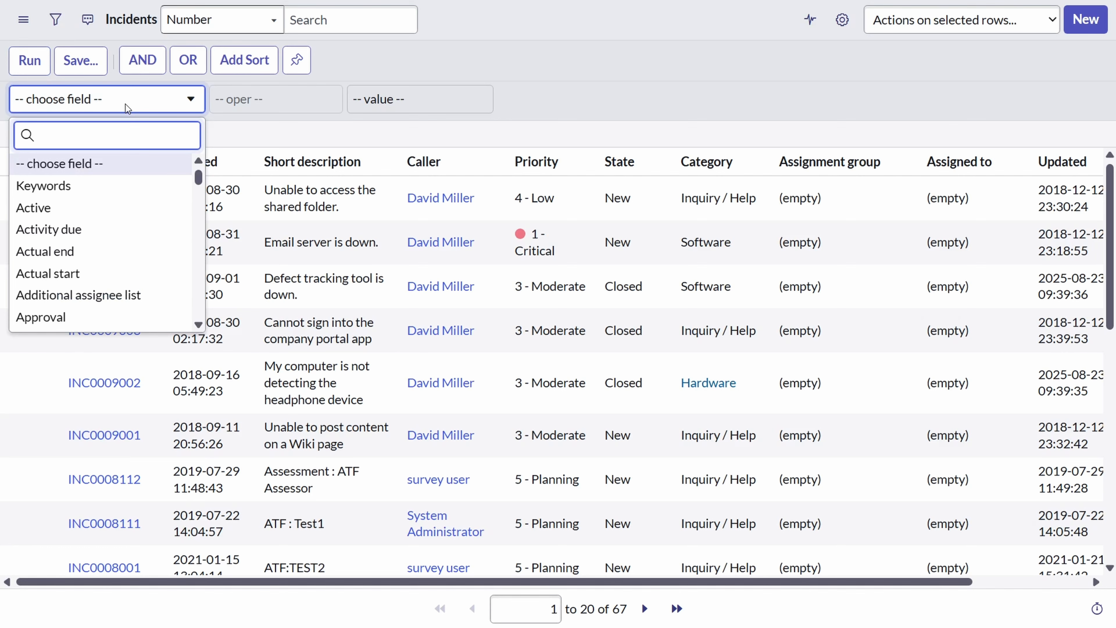
pyautogui.write('create')
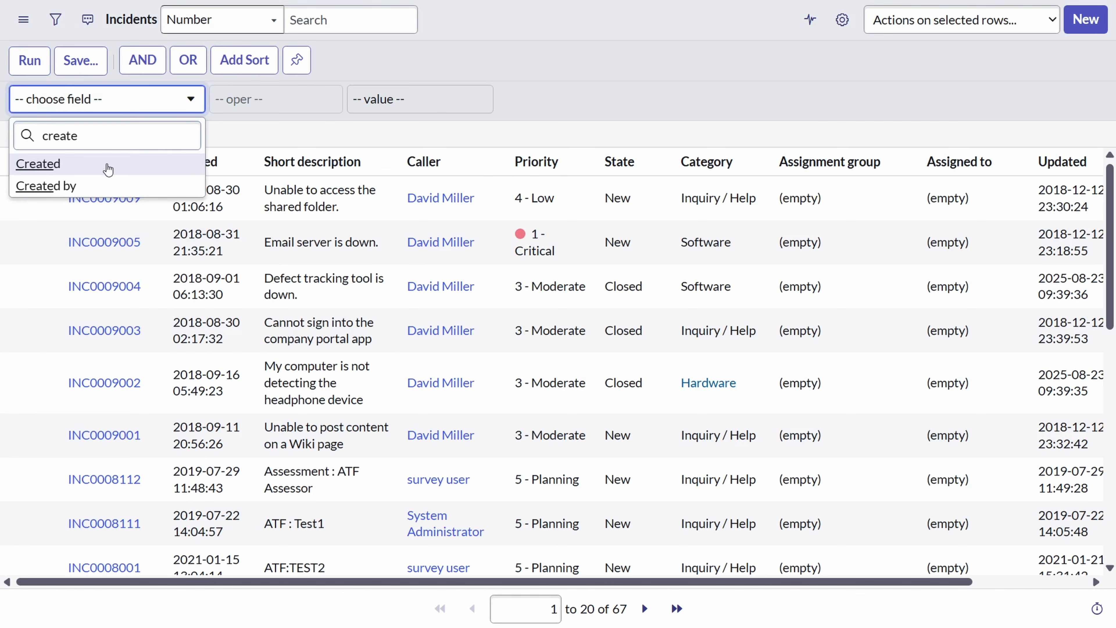
pyautogui.press('Return')
pyautogui.click(414, 109)
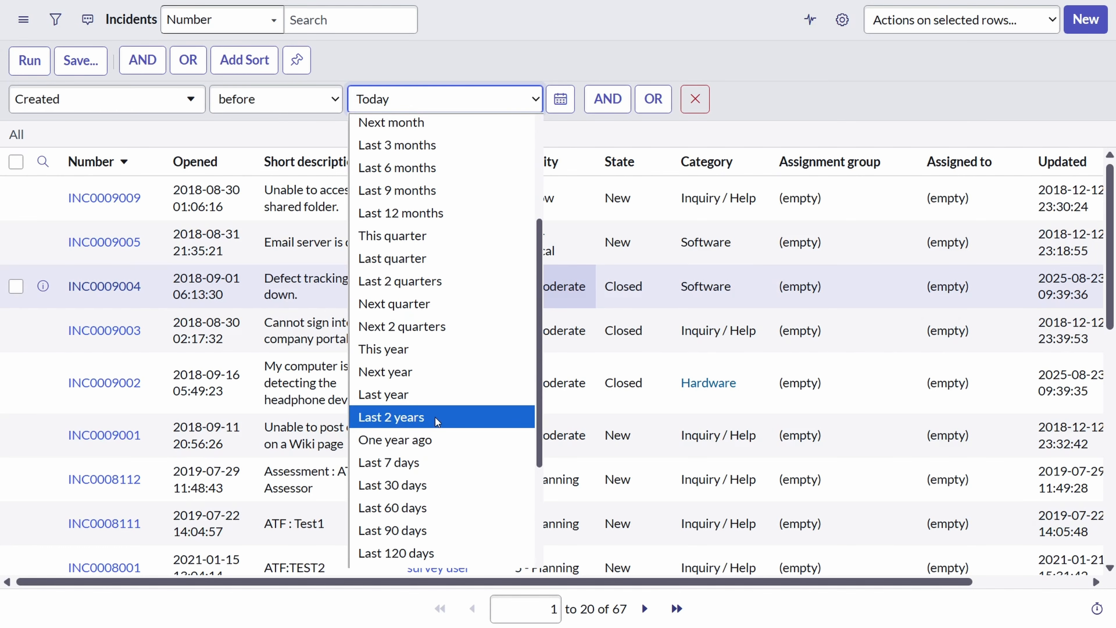
pyautogui.click(421, 418)
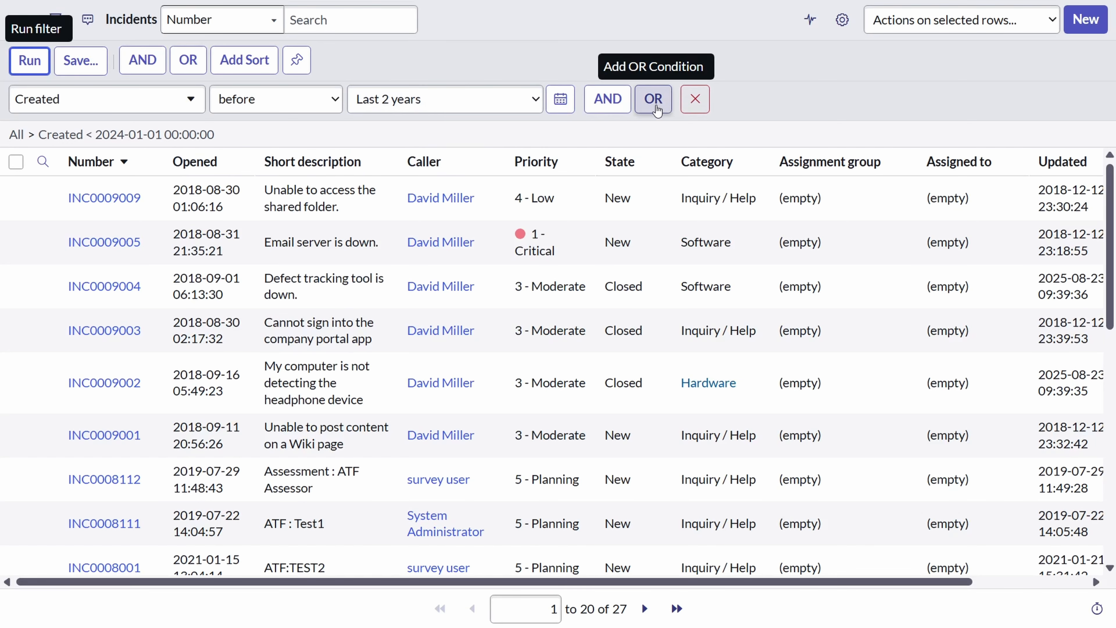
# Add a second condition, Active is false, to the incident list filter and run it.
pyautogui.click(628, 111)
pyautogui.click(118, 151)
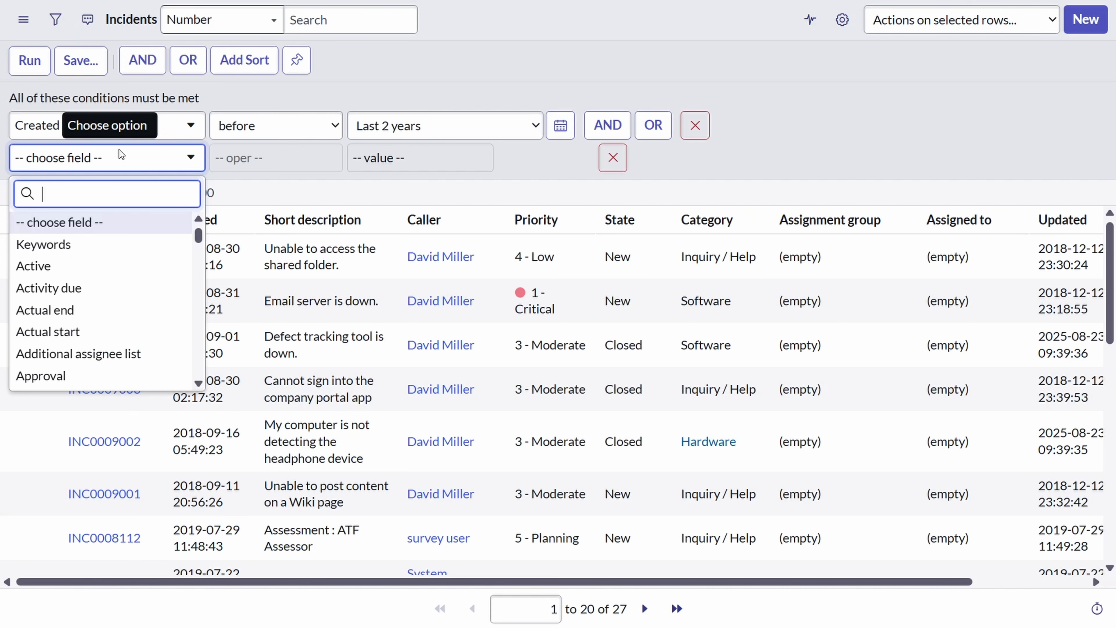
pyautogui.write('active')
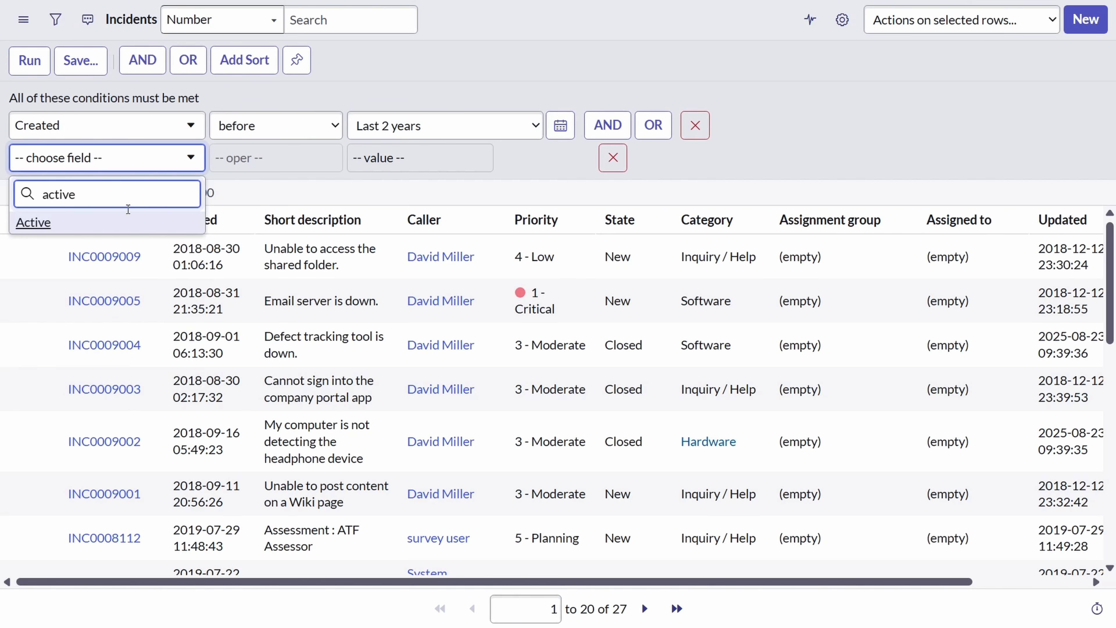
pyautogui.click(109, 234)
pyautogui.click(478, 166)
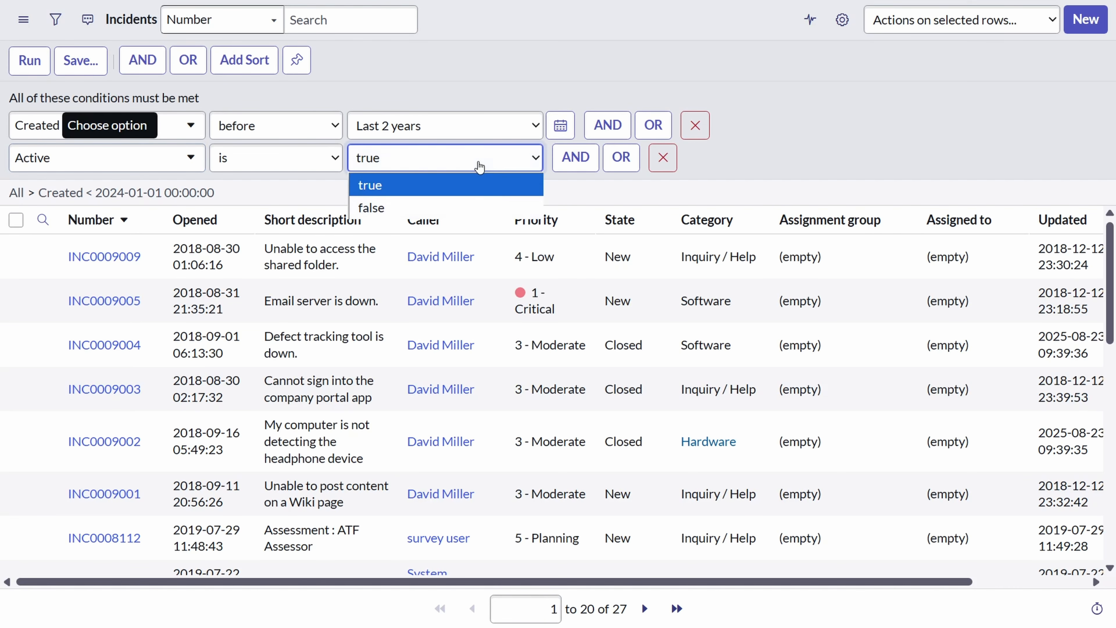
pyautogui.click(443, 204)
pyautogui.click(29, 61)
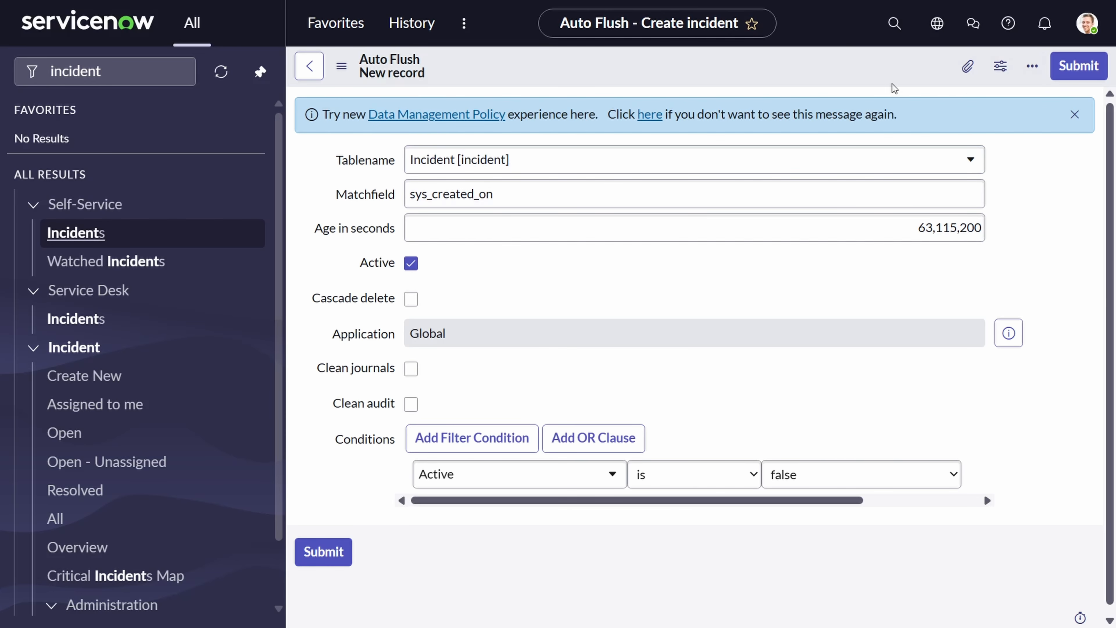
# Save the new incident table cleanup rule and return to the incident policy record.
pyautogui.rightClick(871, 69)
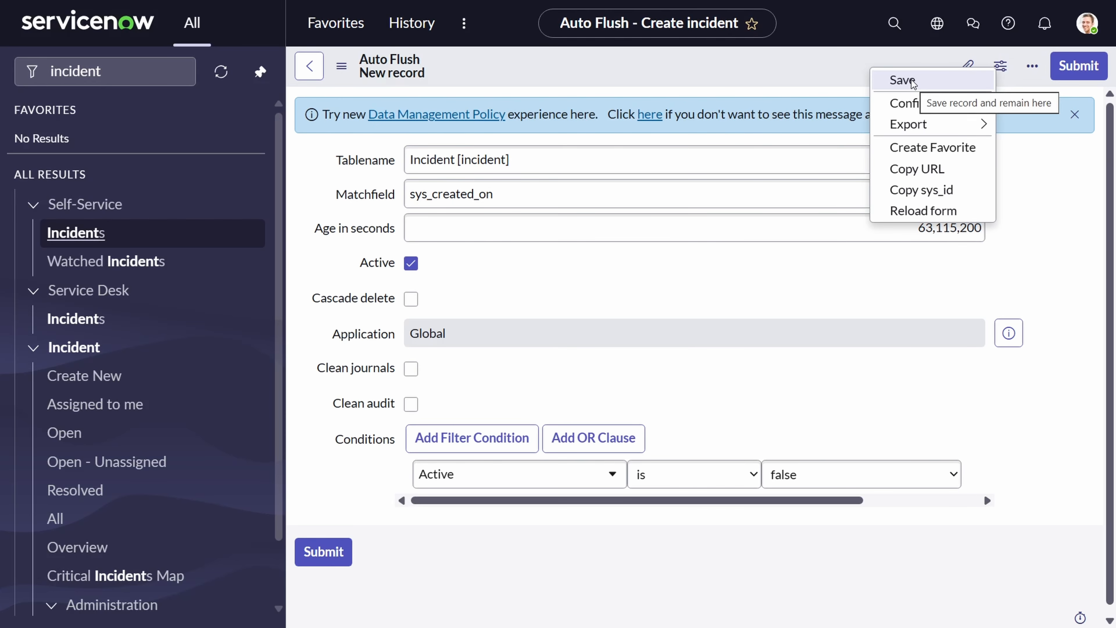
pyautogui.click(902, 80)
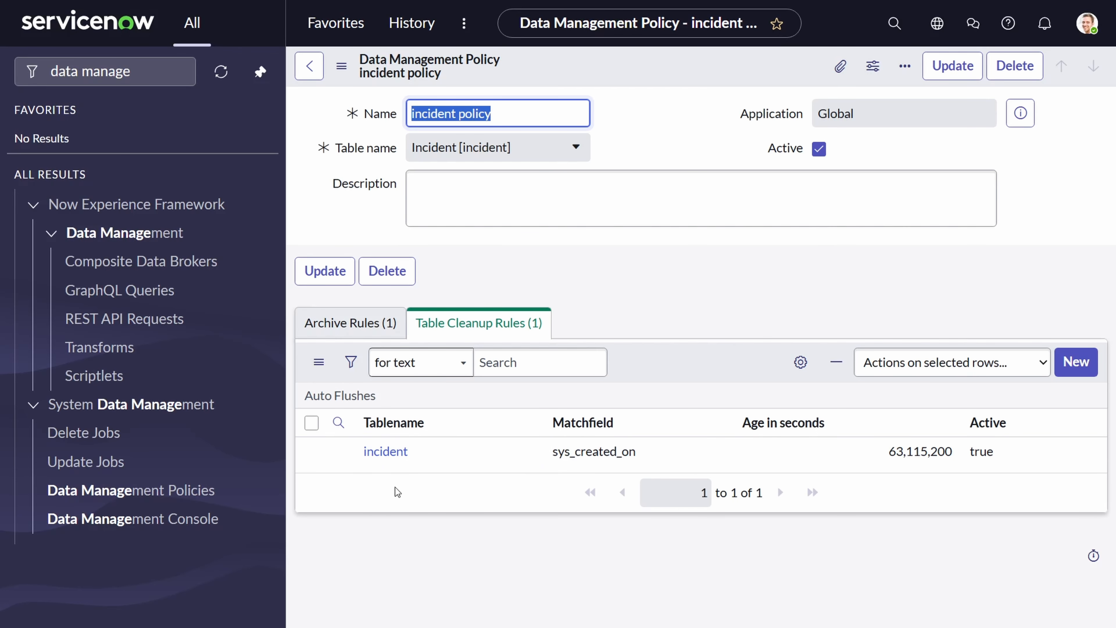
pyautogui.click(755, 282)
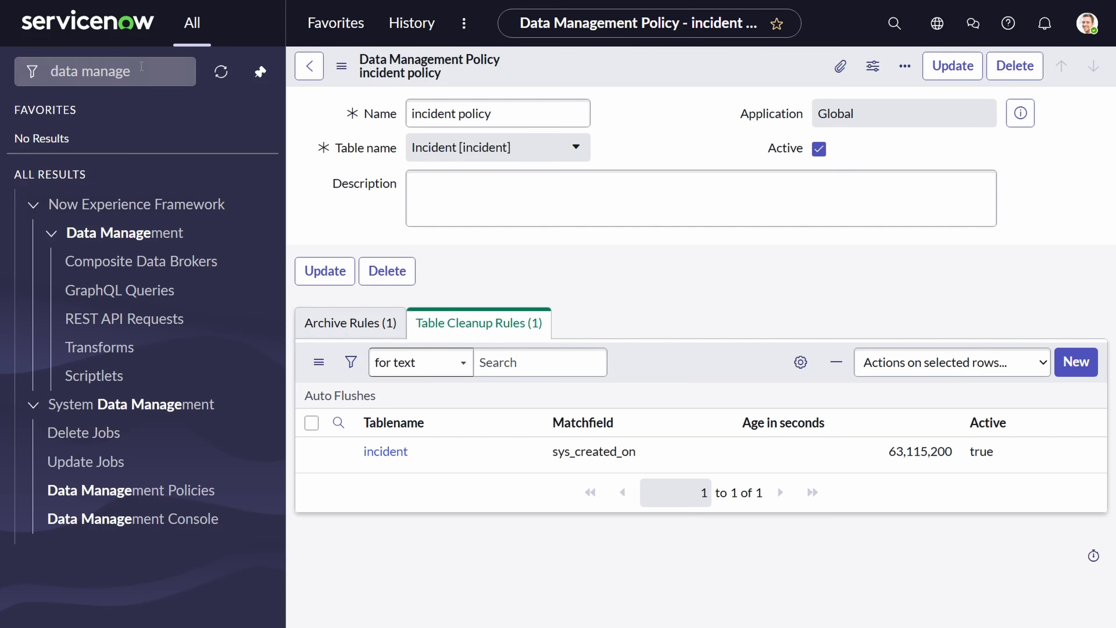
# Search the navigator for "schedule" and open the list of today's scheduled jobs.
pyautogui.moveTo(133, 72); pyautogui.dragTo(0, 71)
pyautogui.write('s')
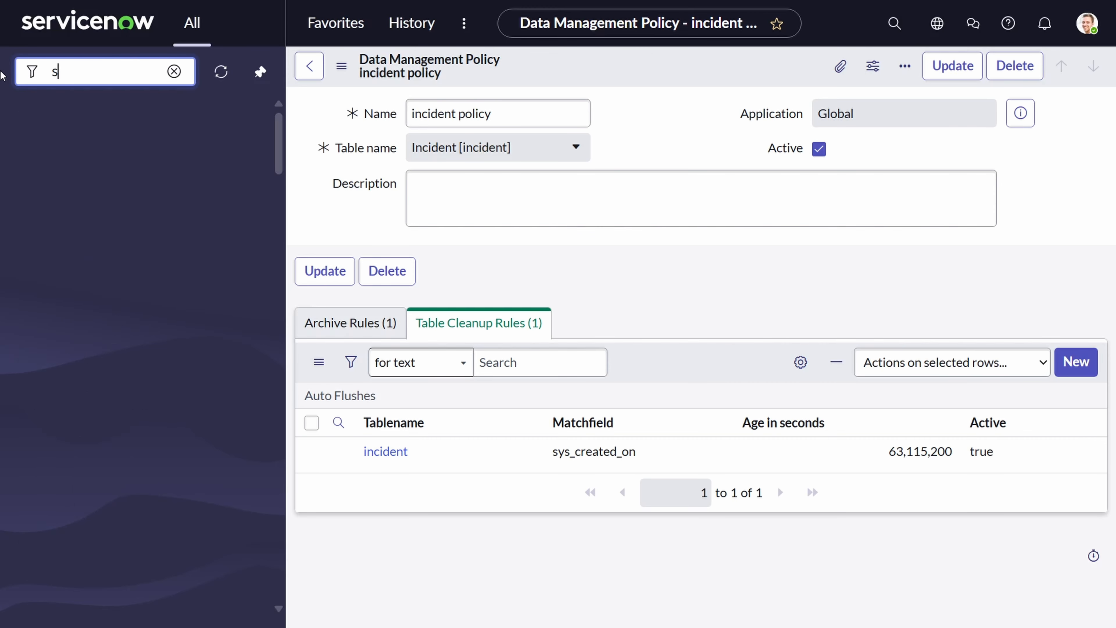
pyautogui.write('chedule')
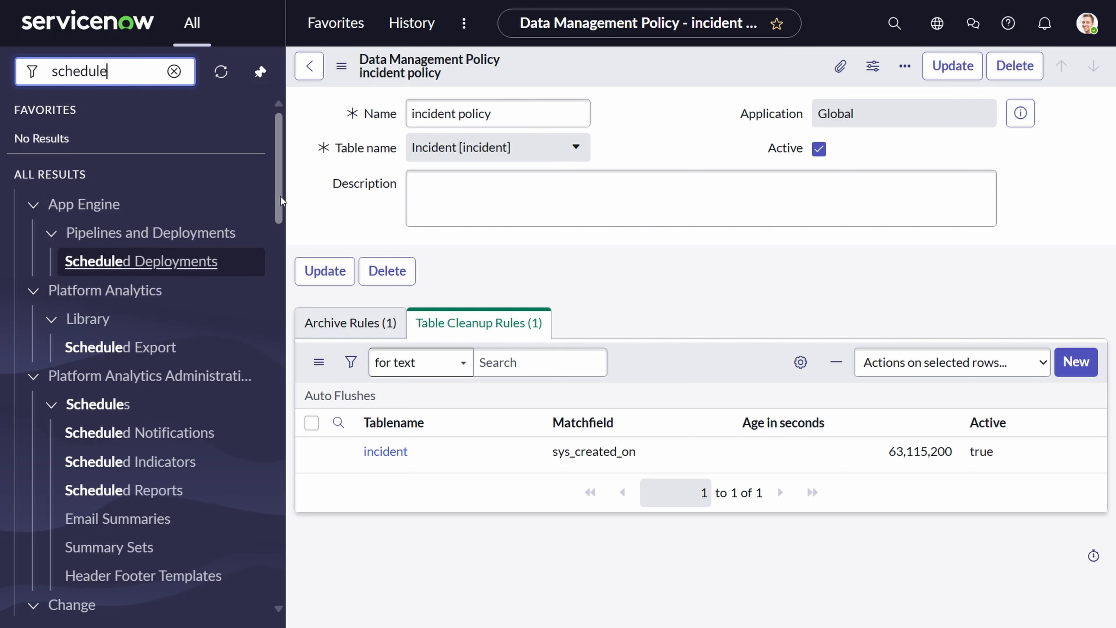
pyautogui.click(279, 195)
pyautogui.moveTo(280, 195); pyautogui.dragTo(280, 213)
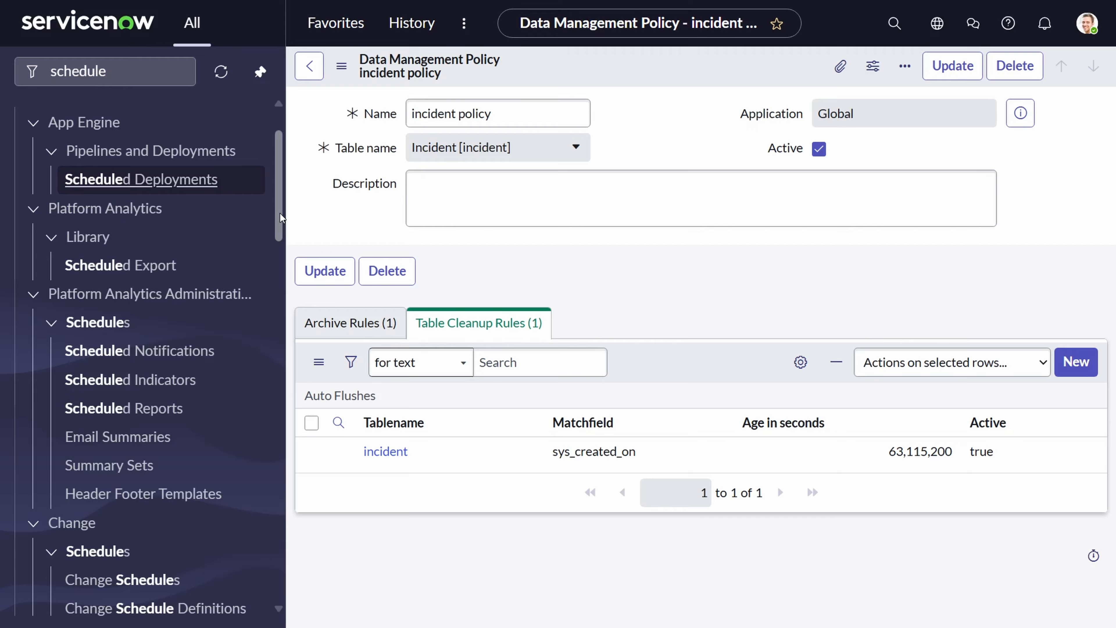
pyautogui.moveTo(280, 213); pyautogui.dragTo(295, 560)
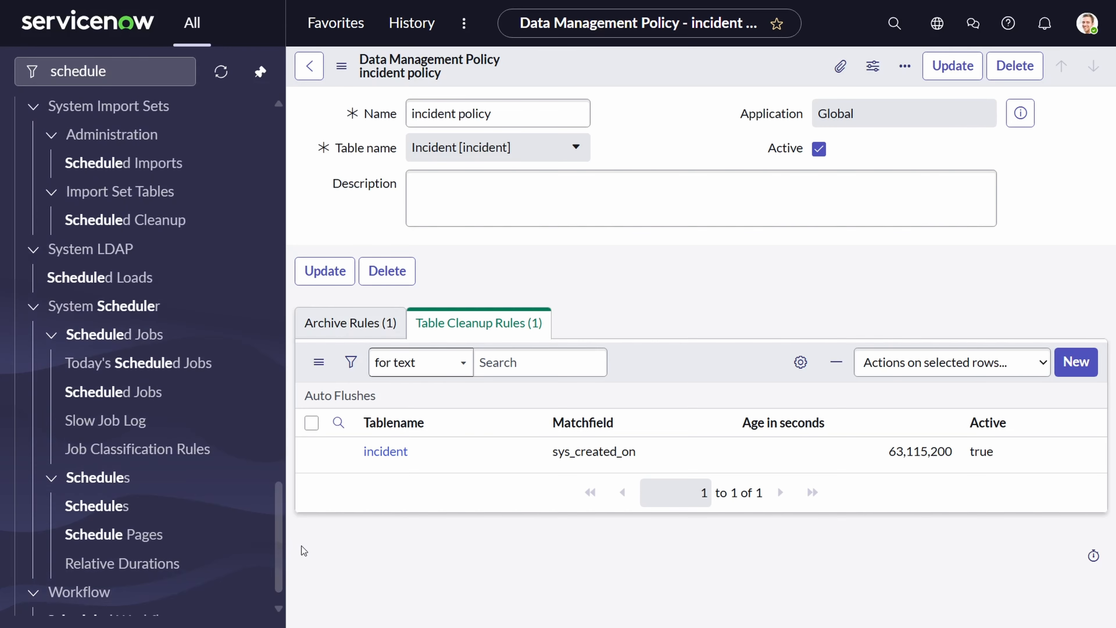
pyautogui.click(174, 403)
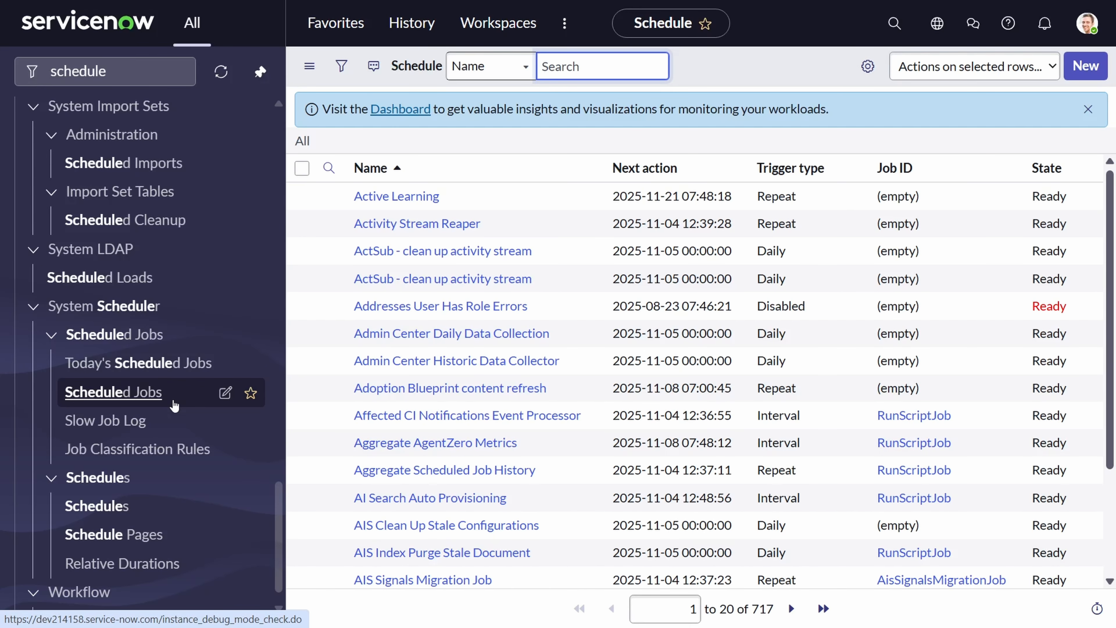
pyautogui.click(143, 367)
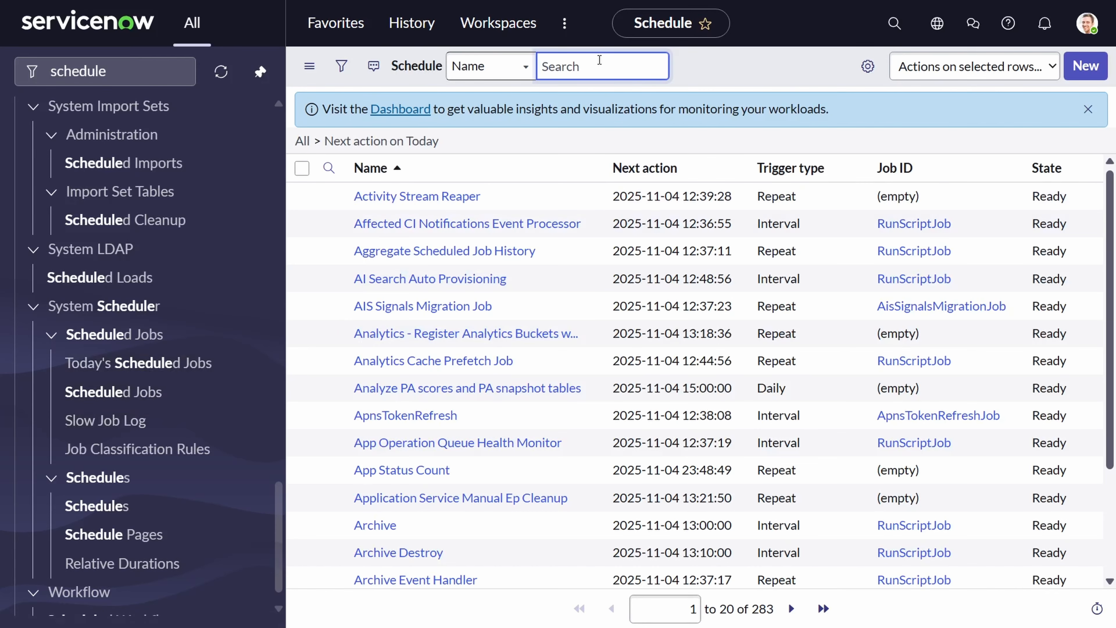
# Filter today's scheduled jobs to names containing DM and check when DMScheduler-Hourly runs.
pyautogui.write('*DM')
pyautogui.press('Return')
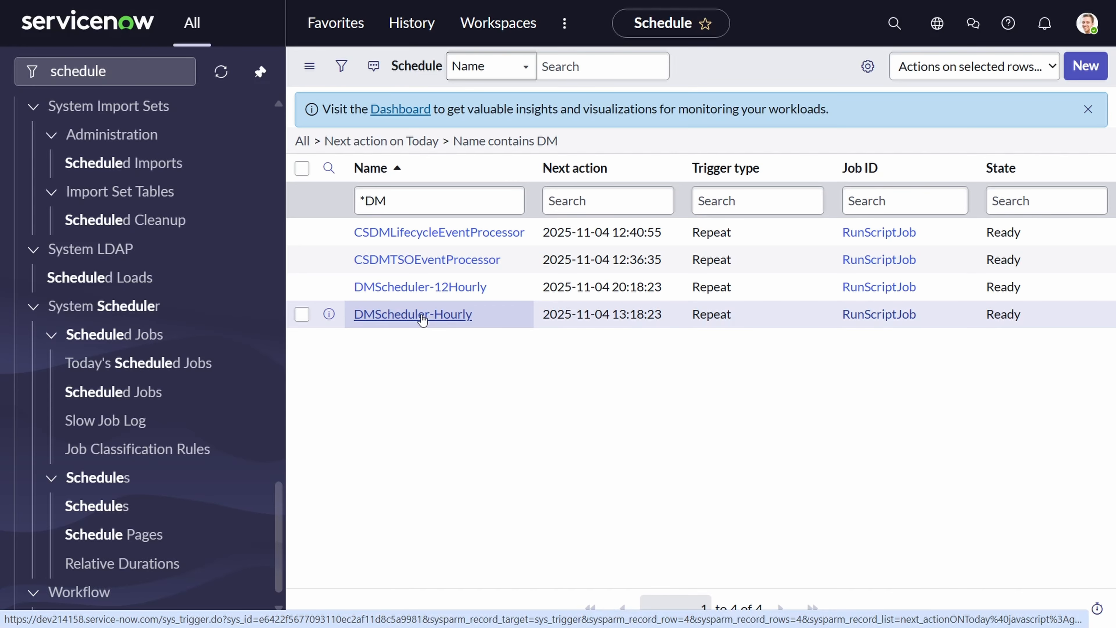
pyautogui.moveTo(628, 316)
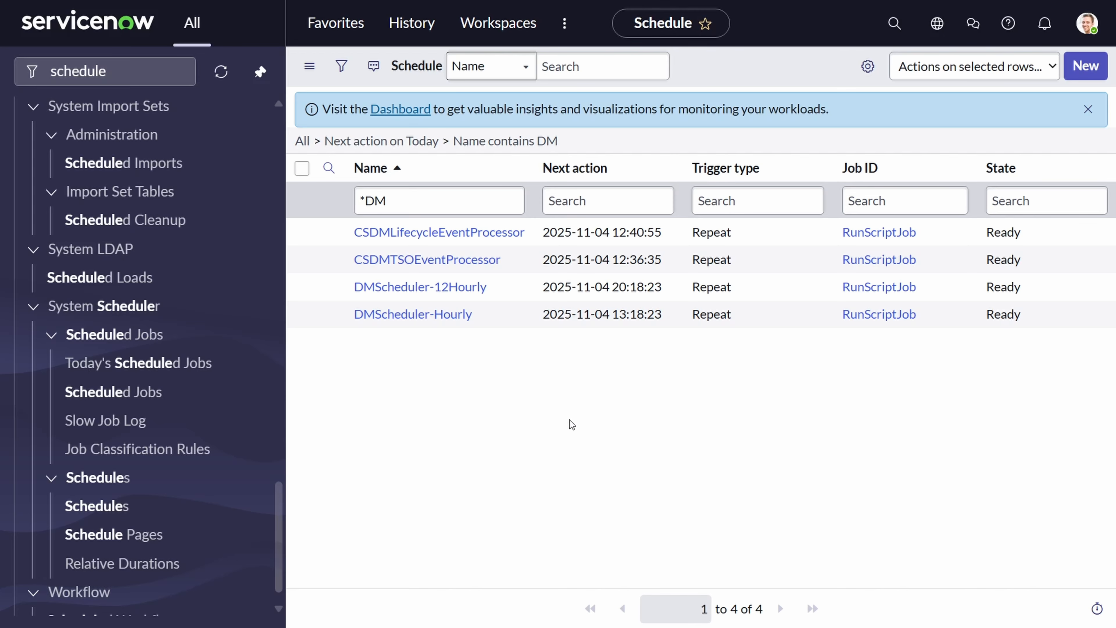
# Search all scheduled jobs, without the today restriction, for names containing "Table Cle".
pyautogui.press('BackSpace')
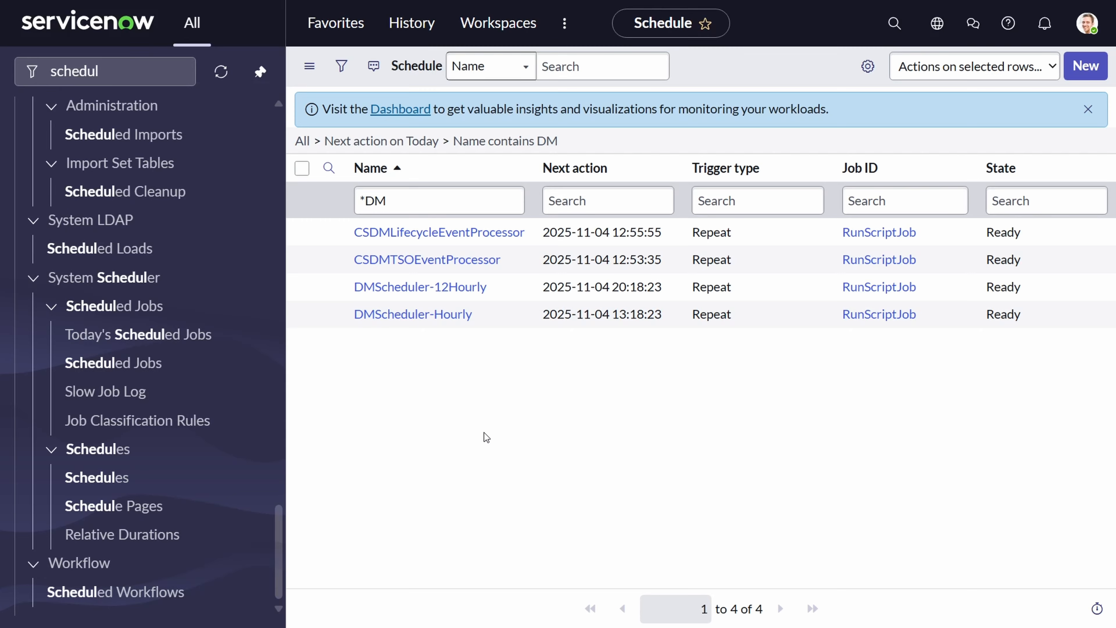
pyautogui.moveTo(393, 198); pyautogui.dragTo(355, 198)
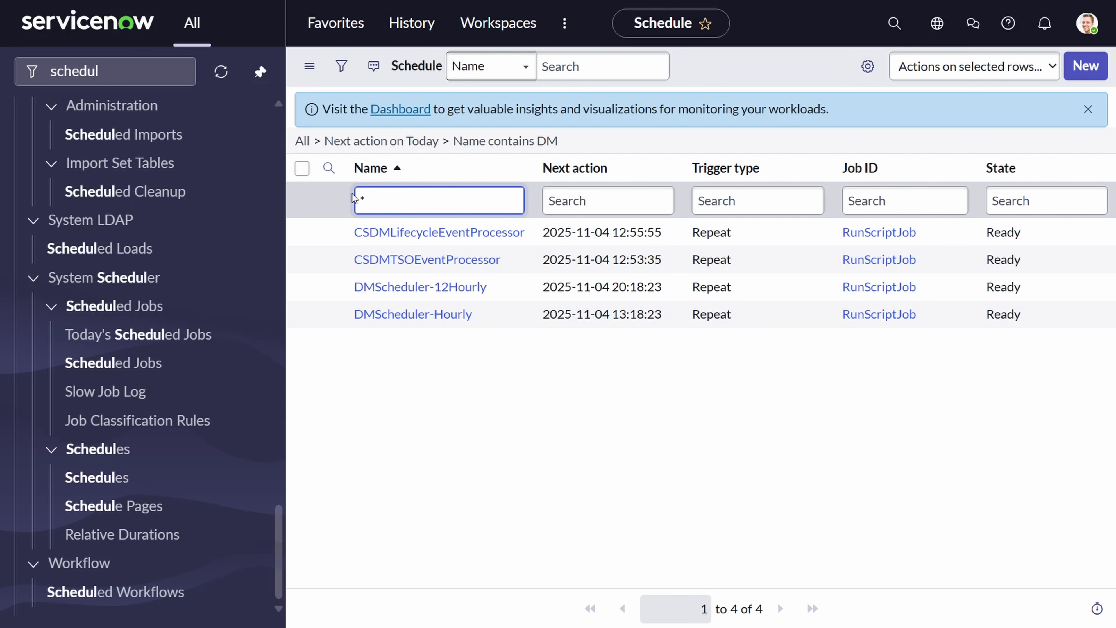
pyautogui.write('*Table Cle')
pyautogui.press('Return')
pyautogui.click(566, 67)
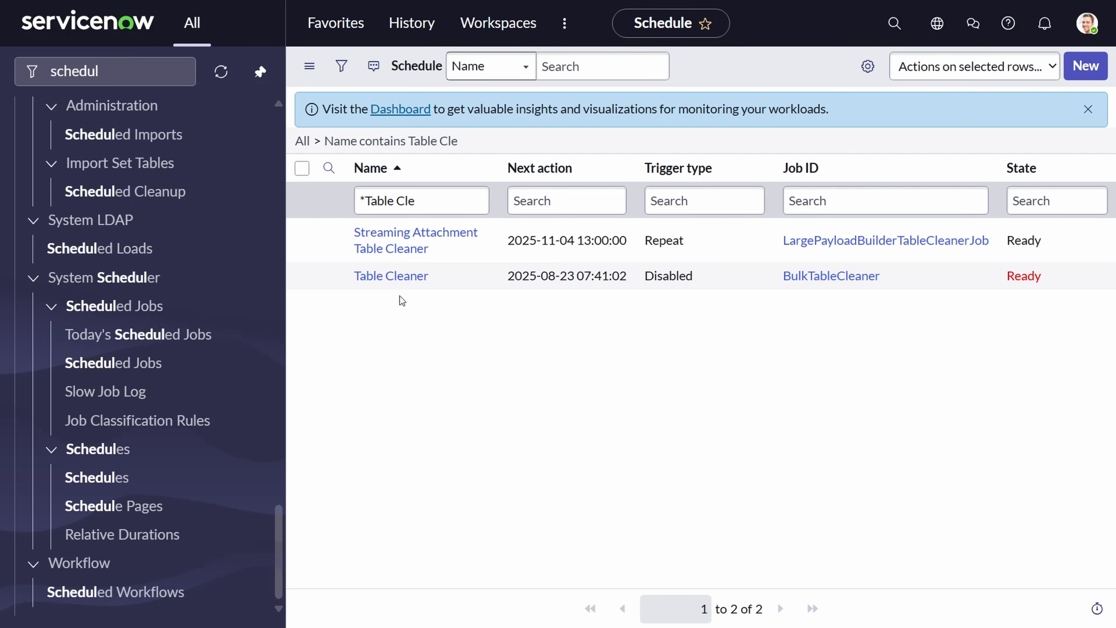
# Filter all scheduled jobs to names containing DM and check the next action time of DMScheduler-Hourly.
pyautogui.moveTo(443, 202); pyautogui.dragTo(307, 193)
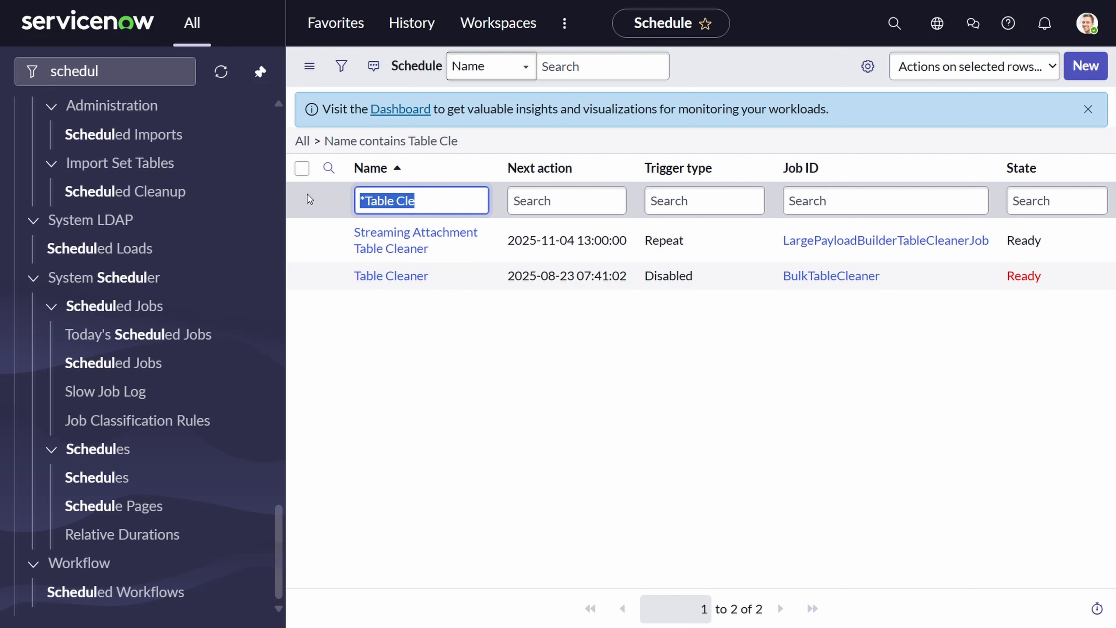
pyautogui.write('*DM')
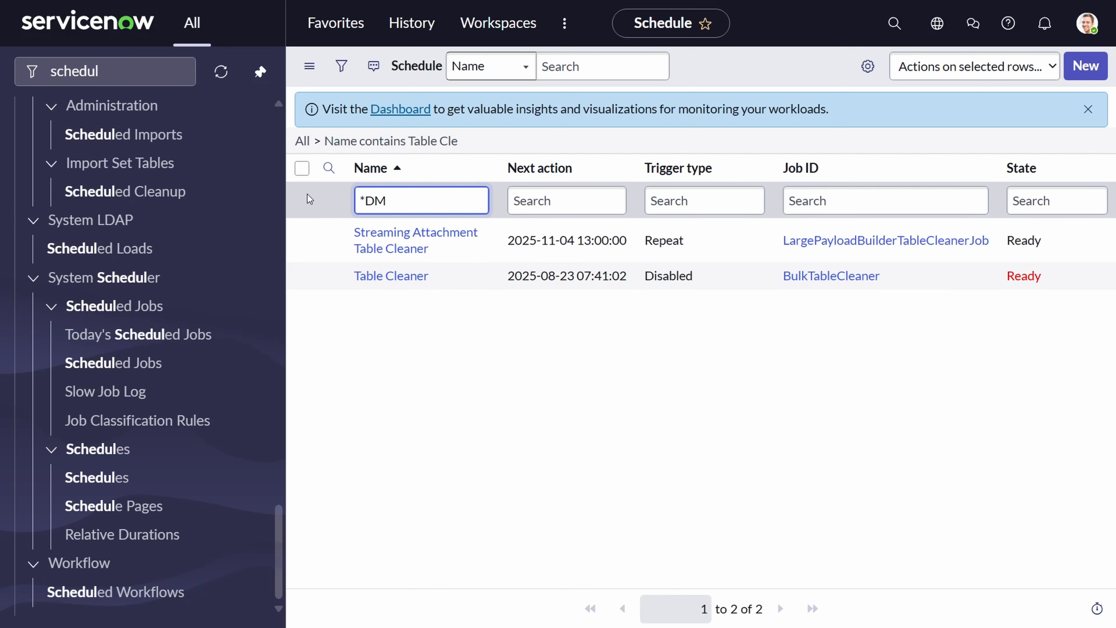
pyautogui.press('Return')
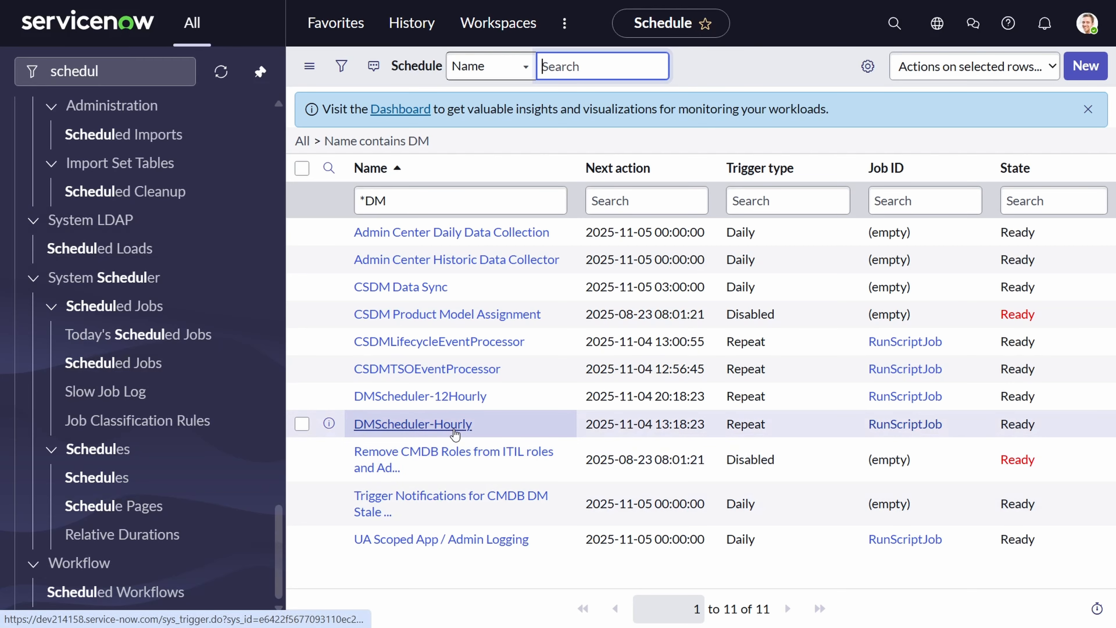
pyautogui.moveTo(642, 426)
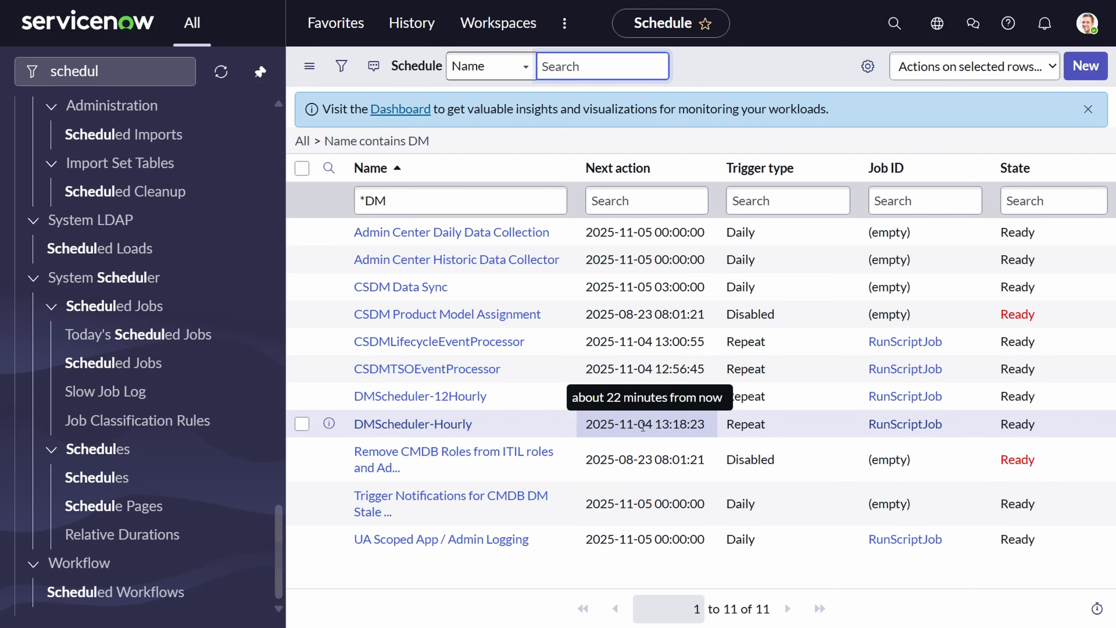
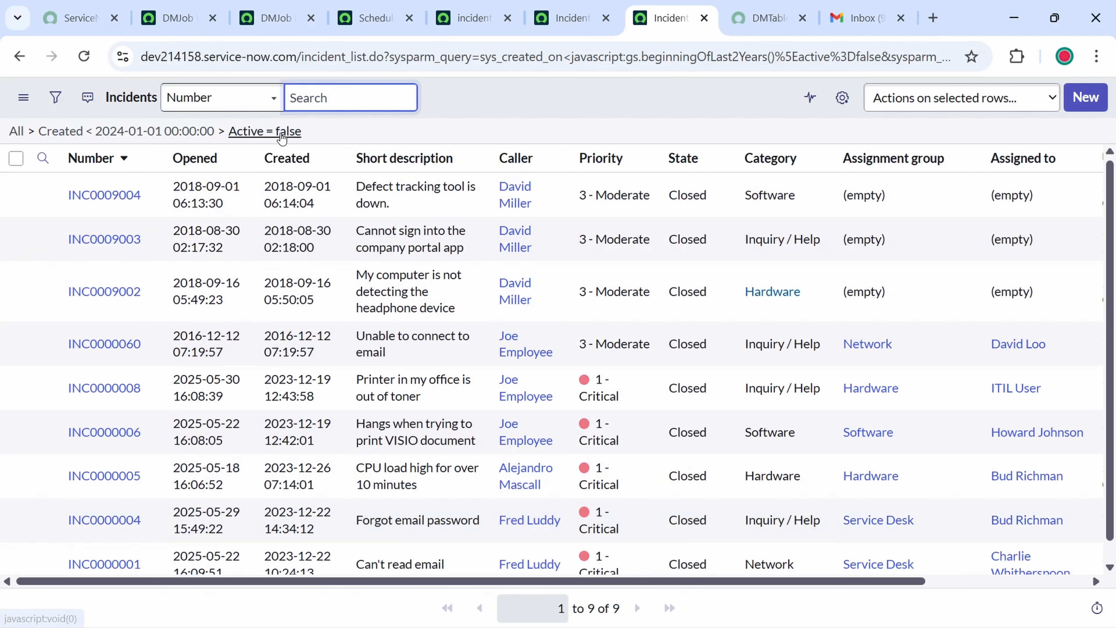
# Examine the filter conditions of the old inactive incident list and the creation date of INC0000008.
pyautogui.click(281, 131)
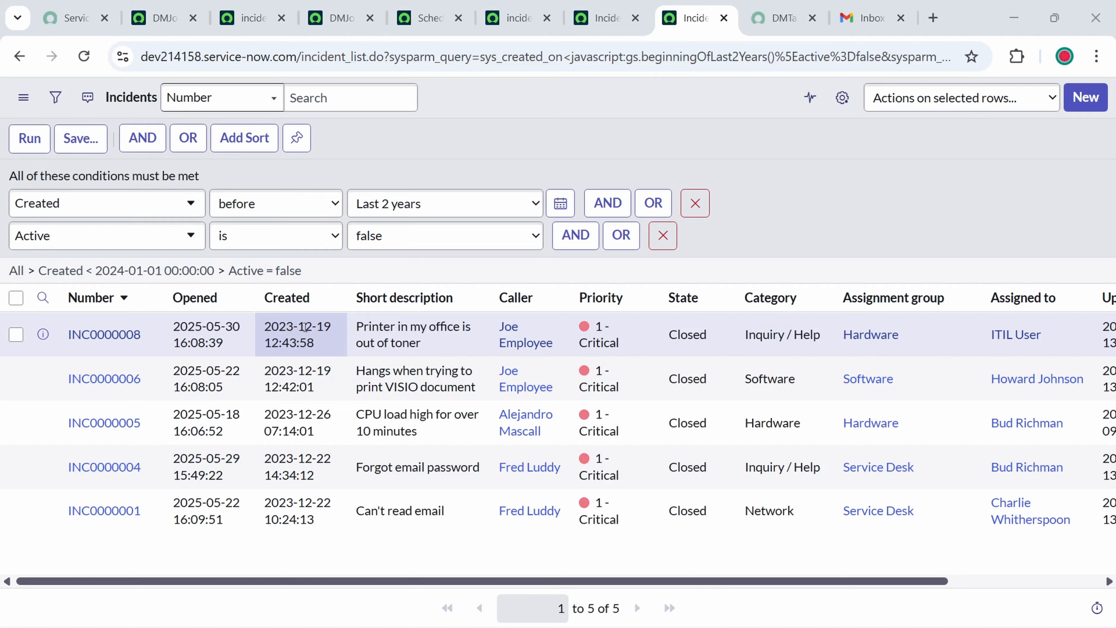
pyautogui.moveTo(331, 329); pyautogui.dragTo(267, 324)
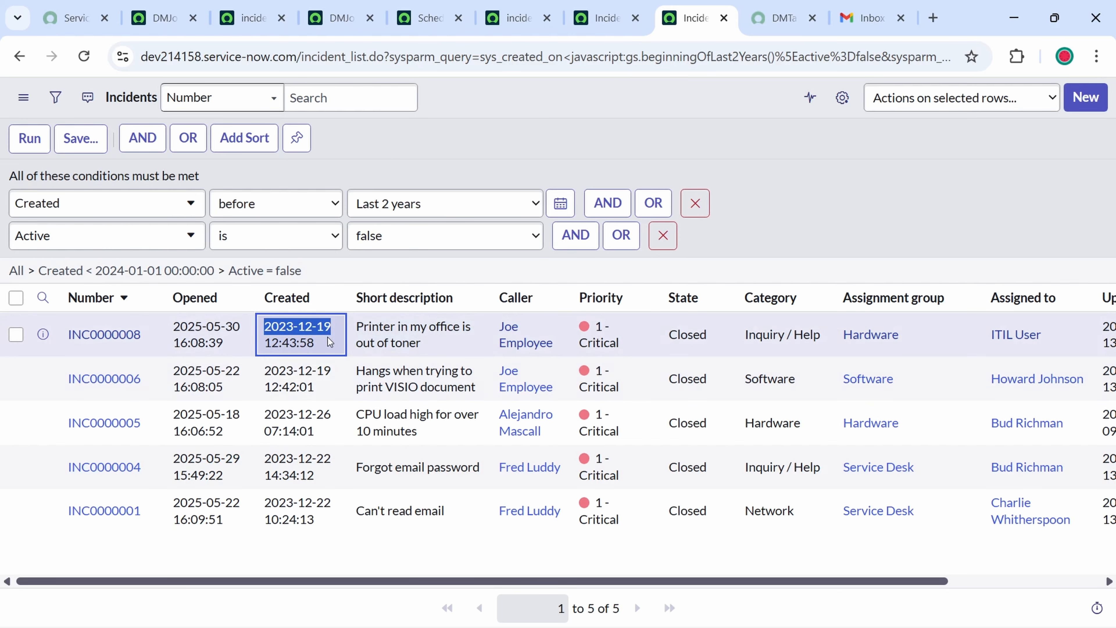
pyautogui.moveTo(327, 337)
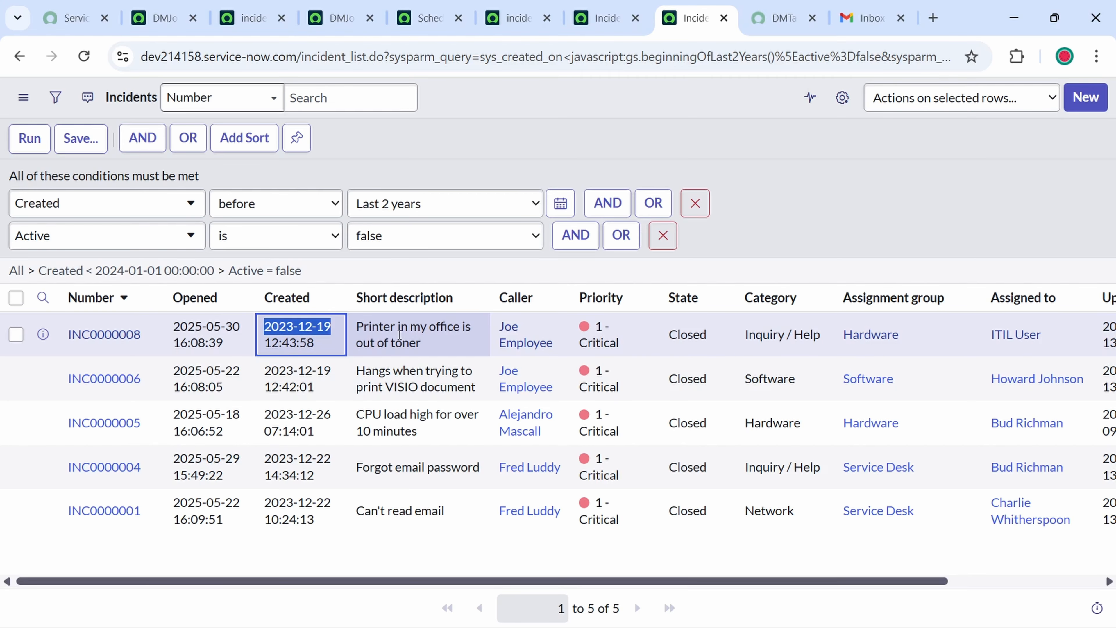
# Look through the open cleanup rule and job run pages, then search the data management policies by name for "incident".
pyautogui.click(181, 21)
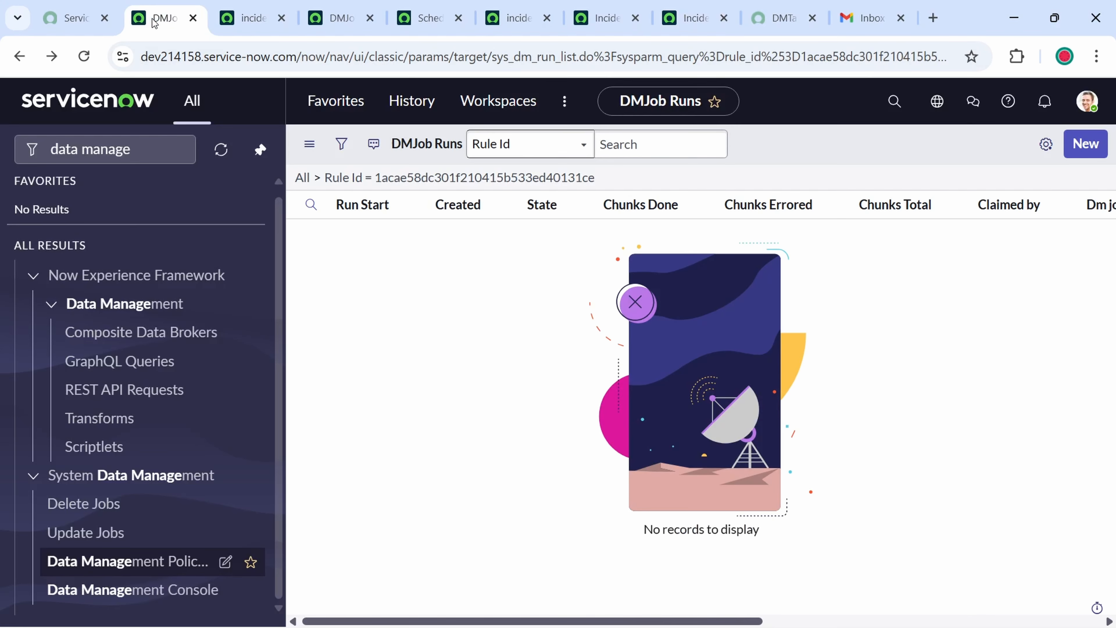
pyautogui.click(253, 18)
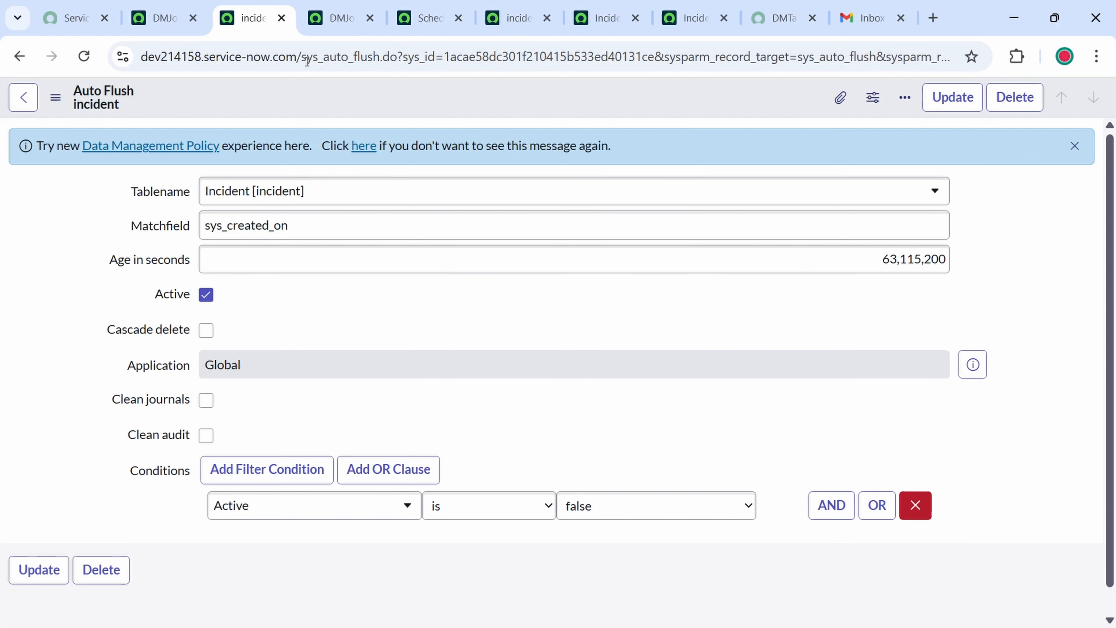
pyautogui.click(334, 19)
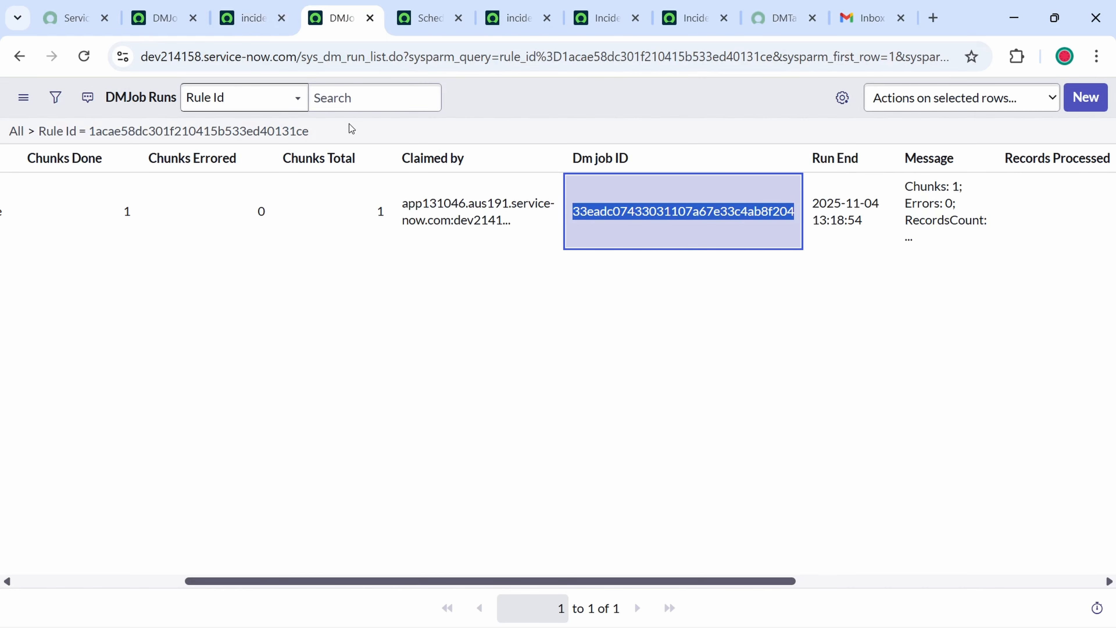
pyautogui.click(157, 21)
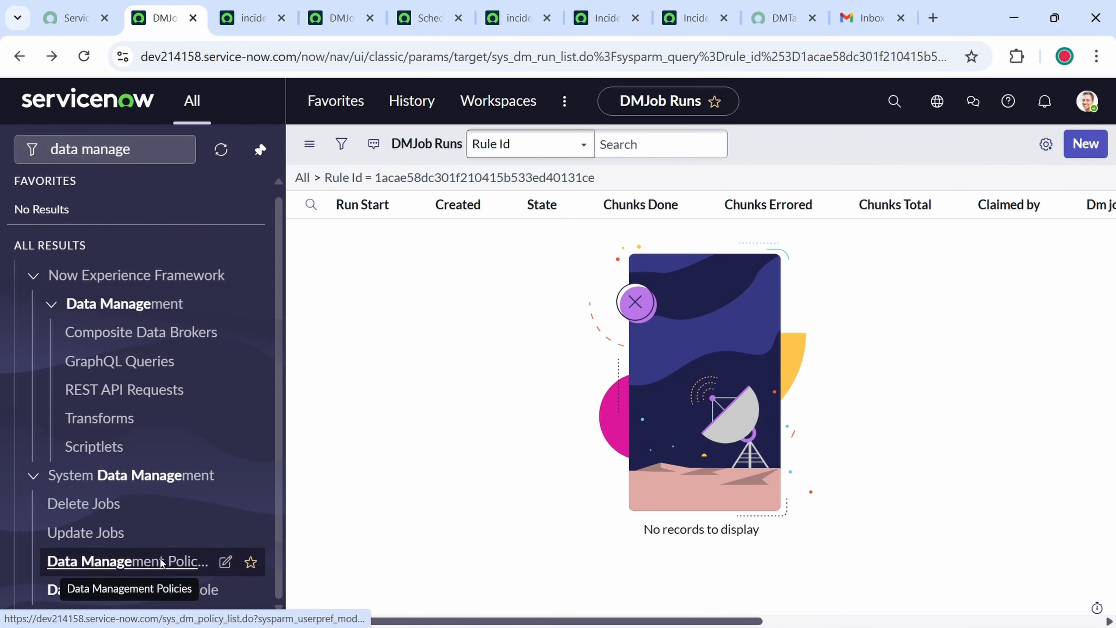
pyautogui.click(172, 557)
pyautogui.click(667, 146)
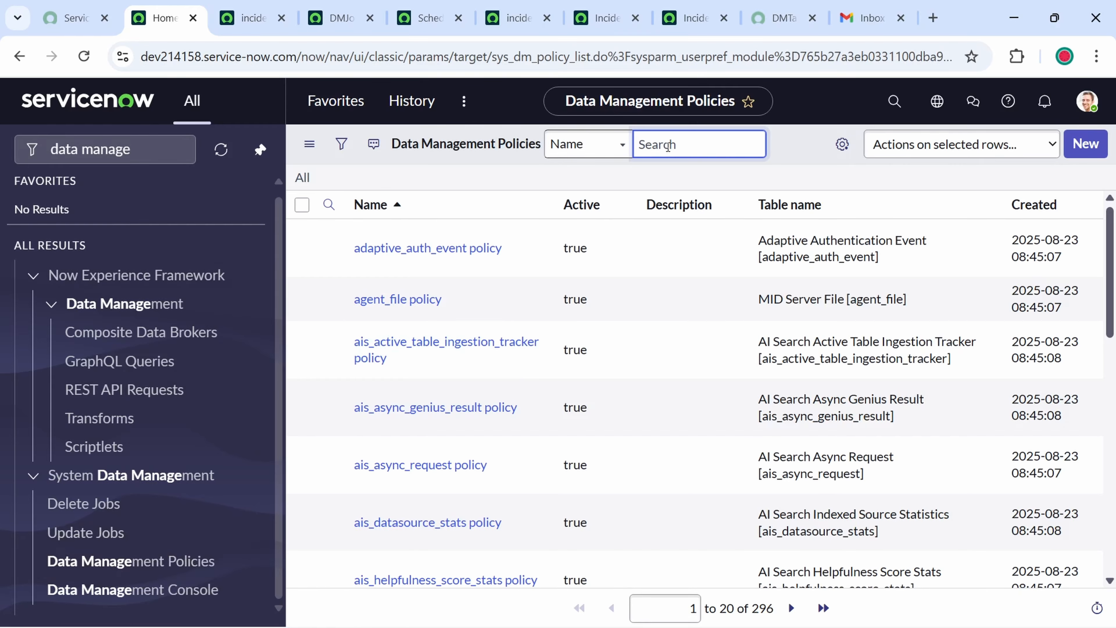
pyautogui.write('incident')
pyautogui.hotkey('ctrl', 'a')
pyautogui.press('BackSpace')
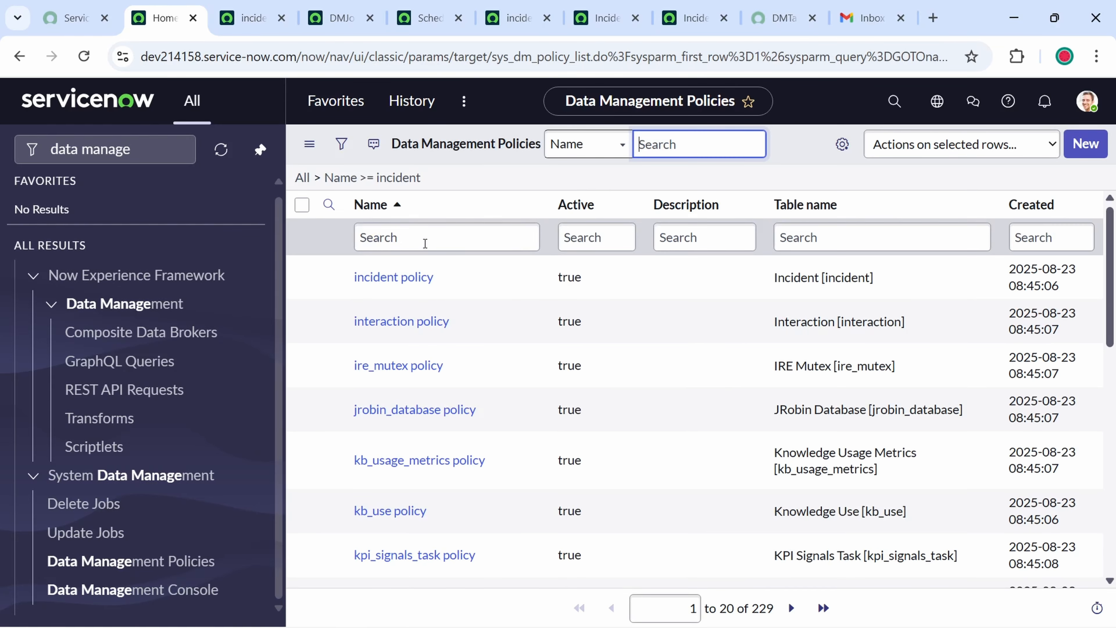
# Open the table cleanup rule of the incident policy and review its age in seconds.
pyautogui.click(412, 286)
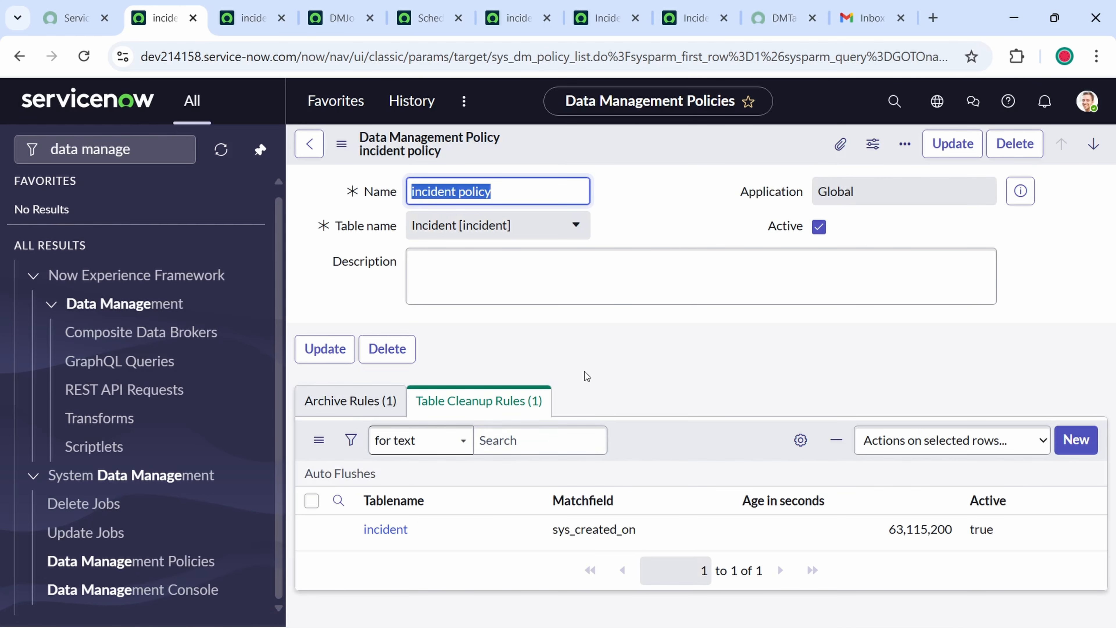
pyautogui.click(385, 536)
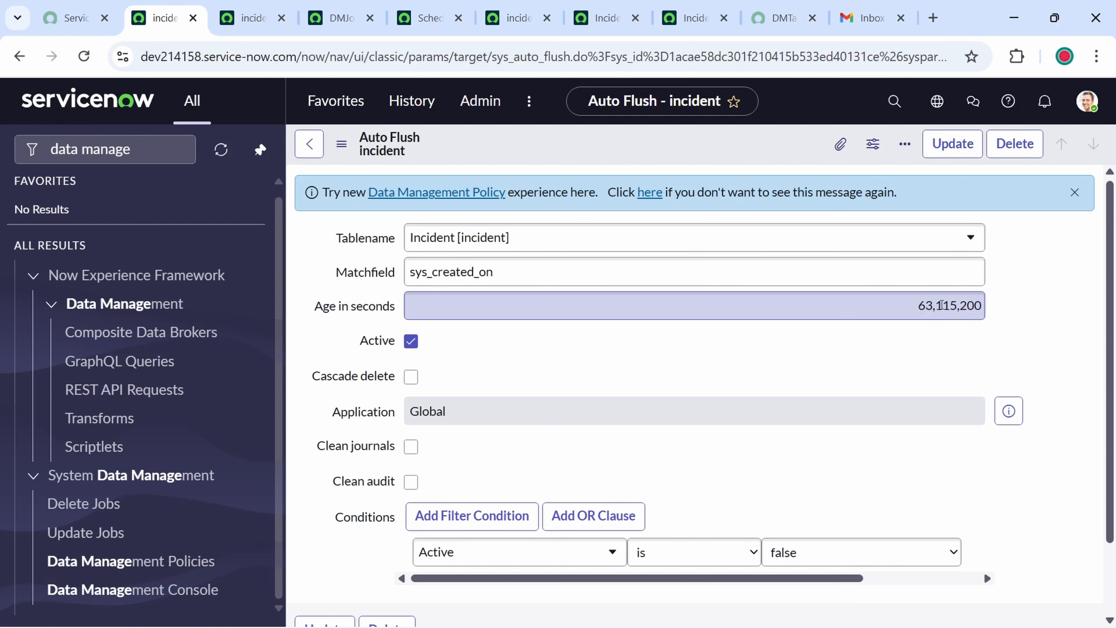
pyautogui.moveTo(910, 313); pyautogui.dragTo(1004, 313)
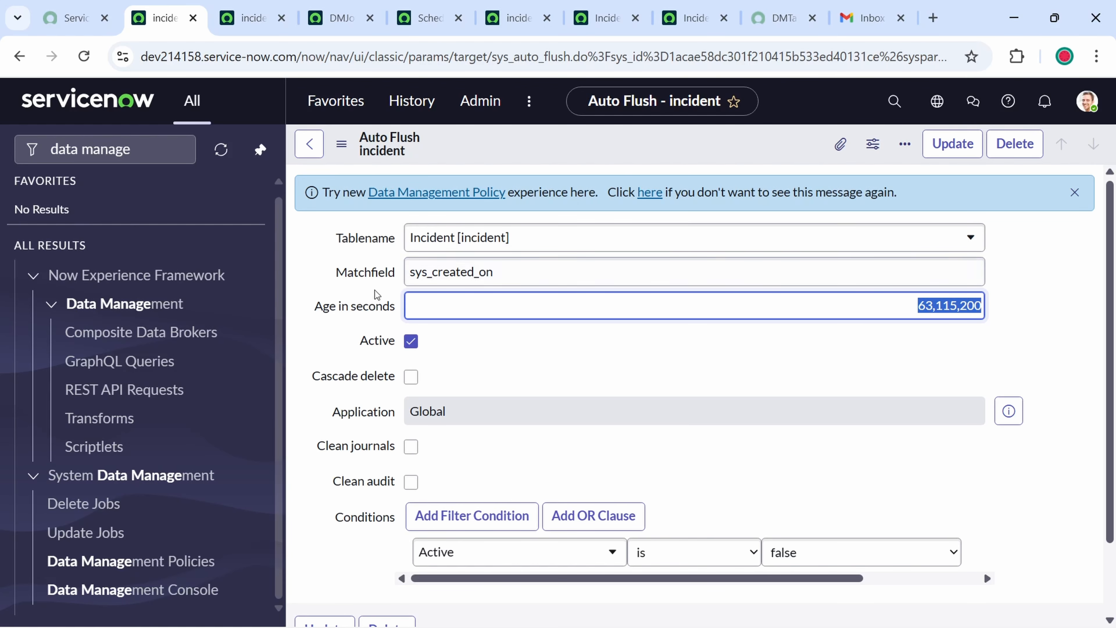
# Review the cascade, journal and audit cleaning options and the filter conditions of the incident auto flush rule.
pyautogui.scroll(-2, 728, 385)
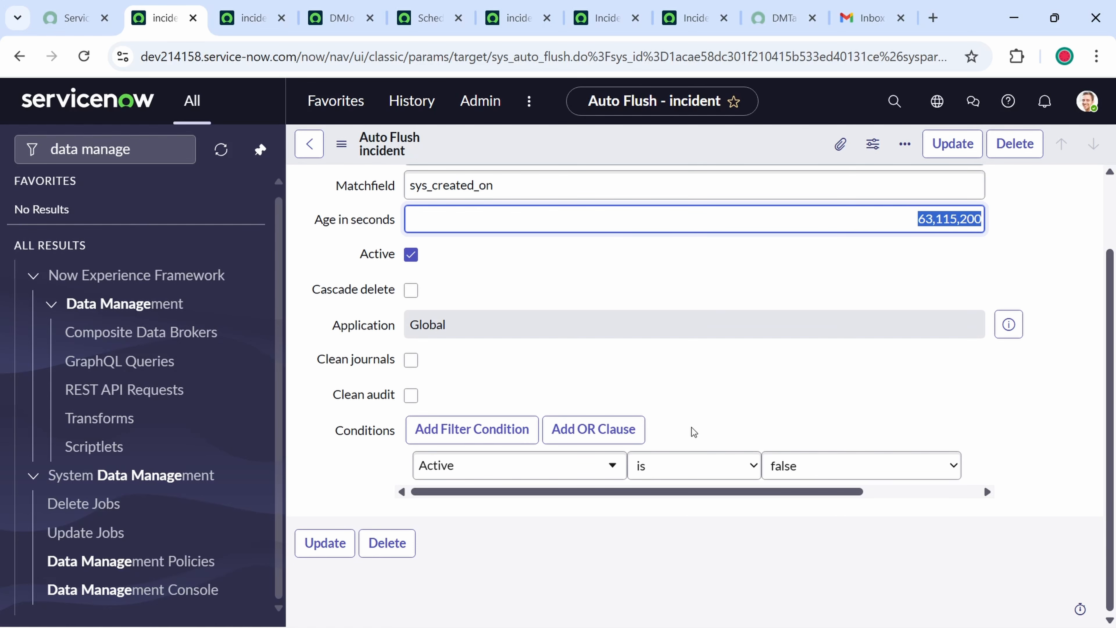
pyautogui.scroll(2, 746, 349)
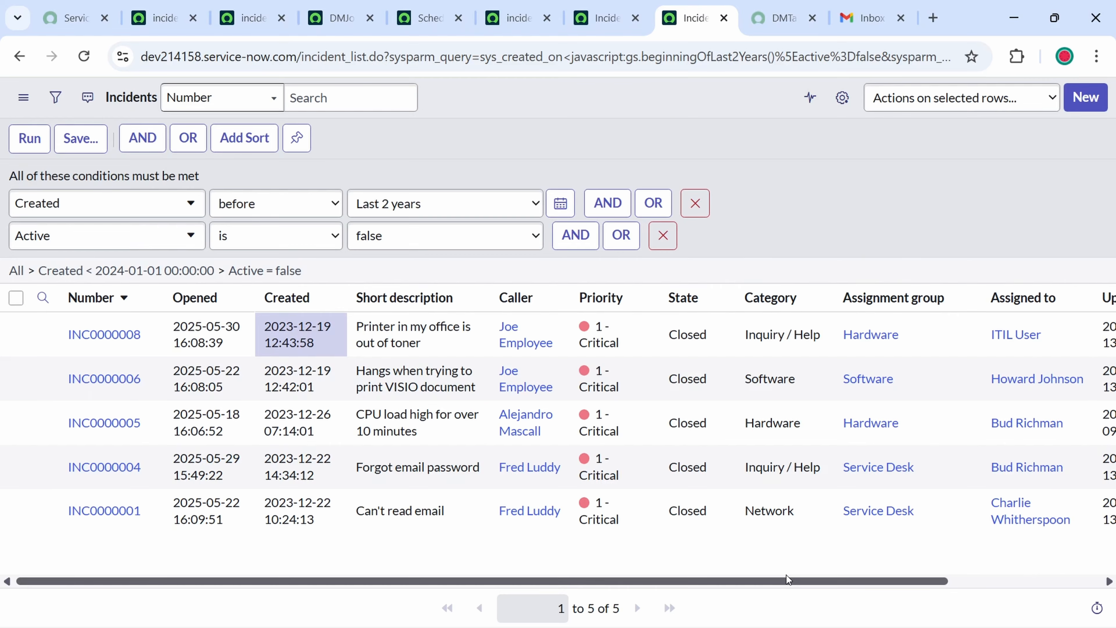
# Switch to the ServiceNow Support article KB2414363, DMTableCleaner General Overview, and look over its number and opening section.
pyautogui.hotkey('ctrl', 'Tab')
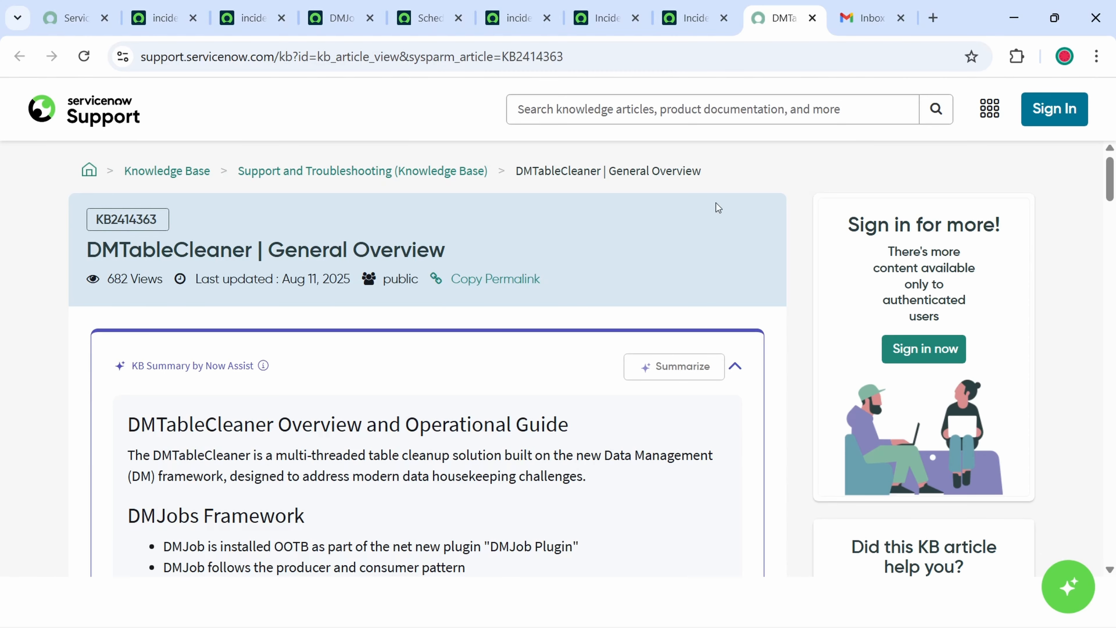
pyautogui.doubleClick(139, 222)
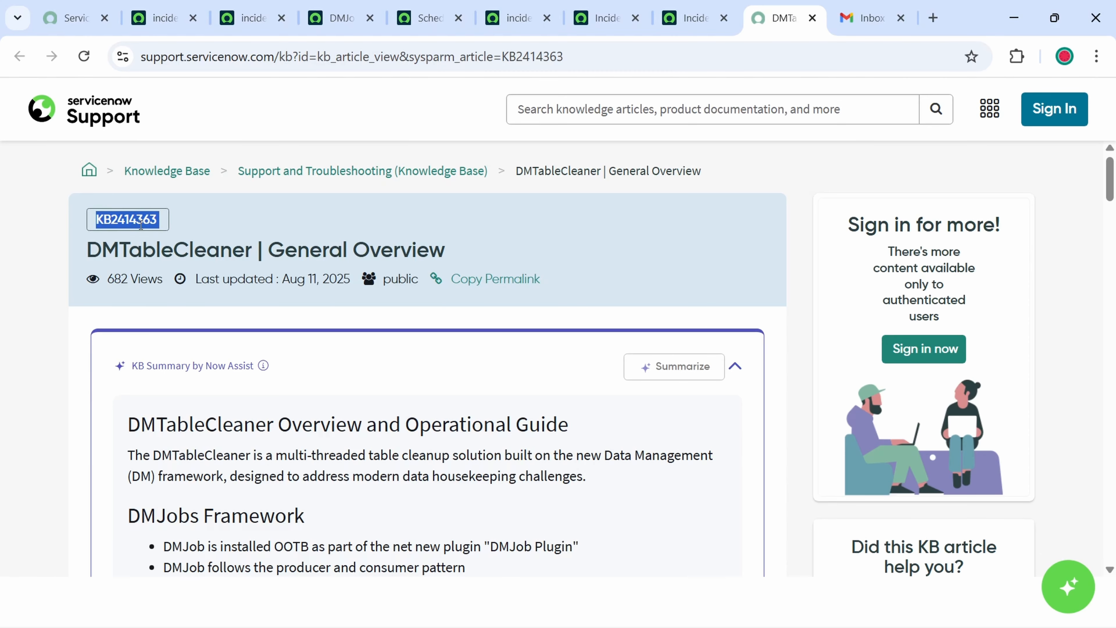
pyautogui.click(792, 320)
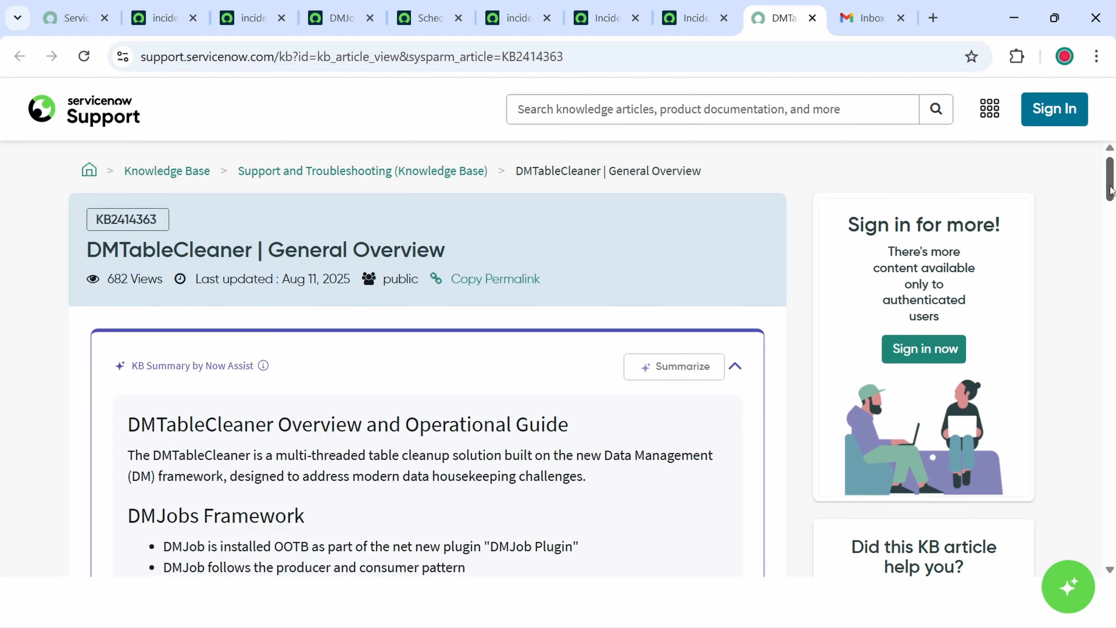
pyautogui.moveTo(1111, 190); pyautogui.dragTo(1112, 206)
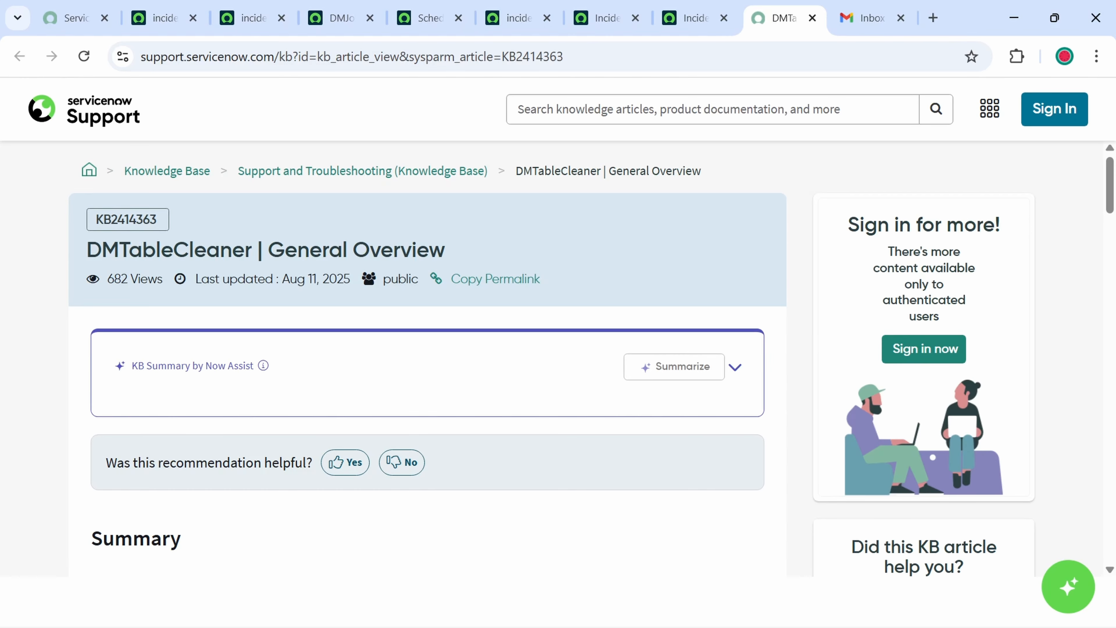